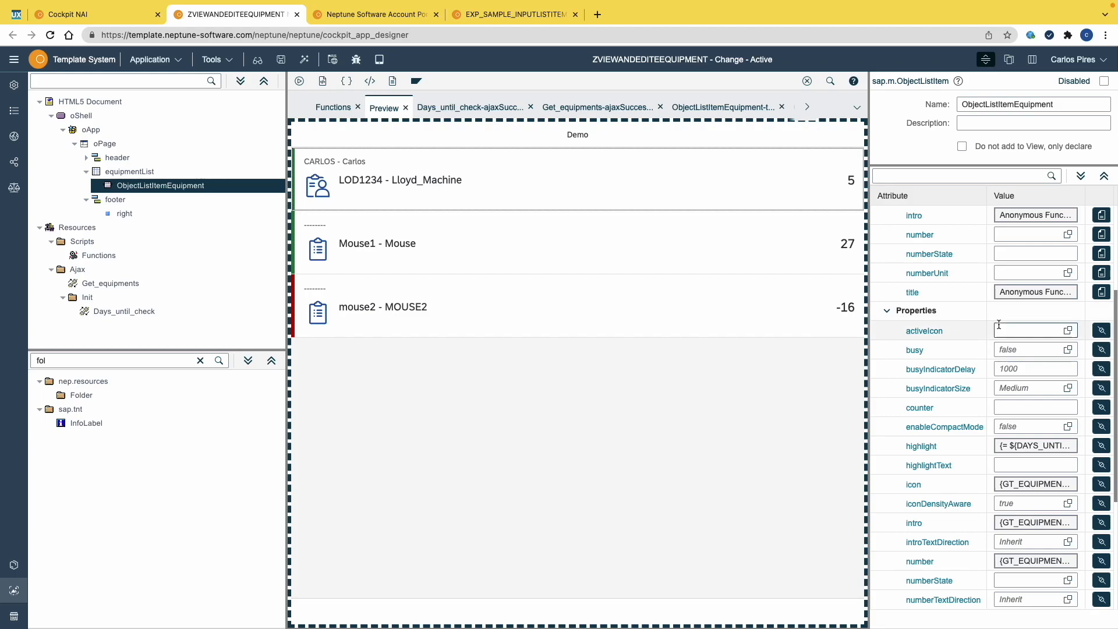
Add a number formatter to ObjectListItemEquipment that returns DAYS_UNTIL_CHECK followed by " Days", and activate the application.
left_click(1101, 234)
left_click(326, 162)
left_click(466, 169)
type("+ \" Days")
key("Left")
key("Left")
key("Left")
key("Left")
left_click(304, 60)
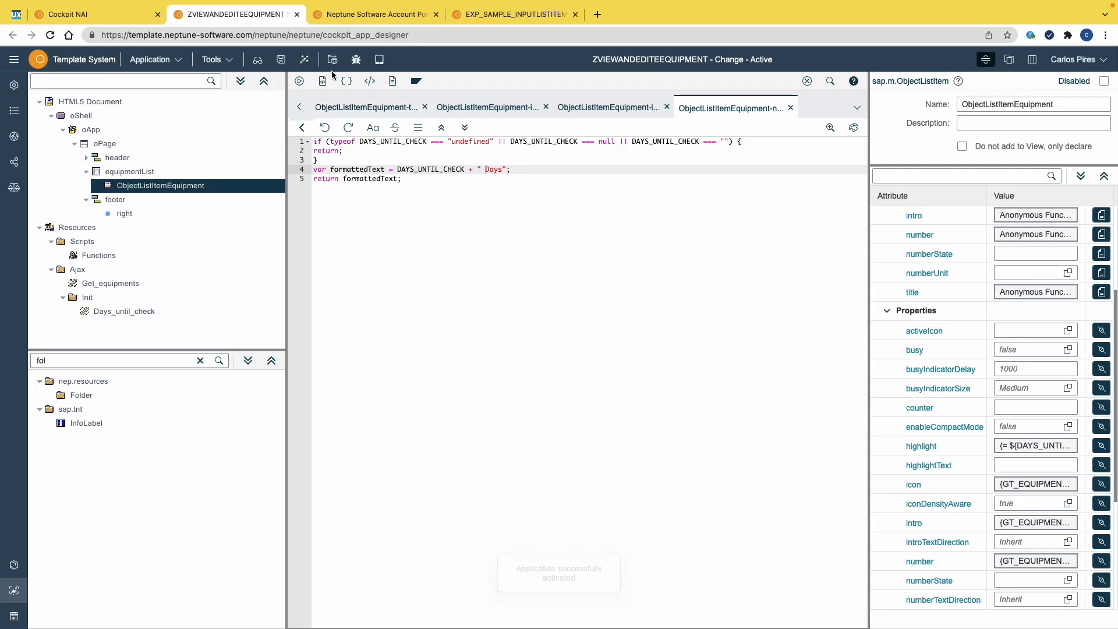
Preview the app to check the formatted numbers in the equipment list.
left_click(299, 108)
left_click(375, 110)
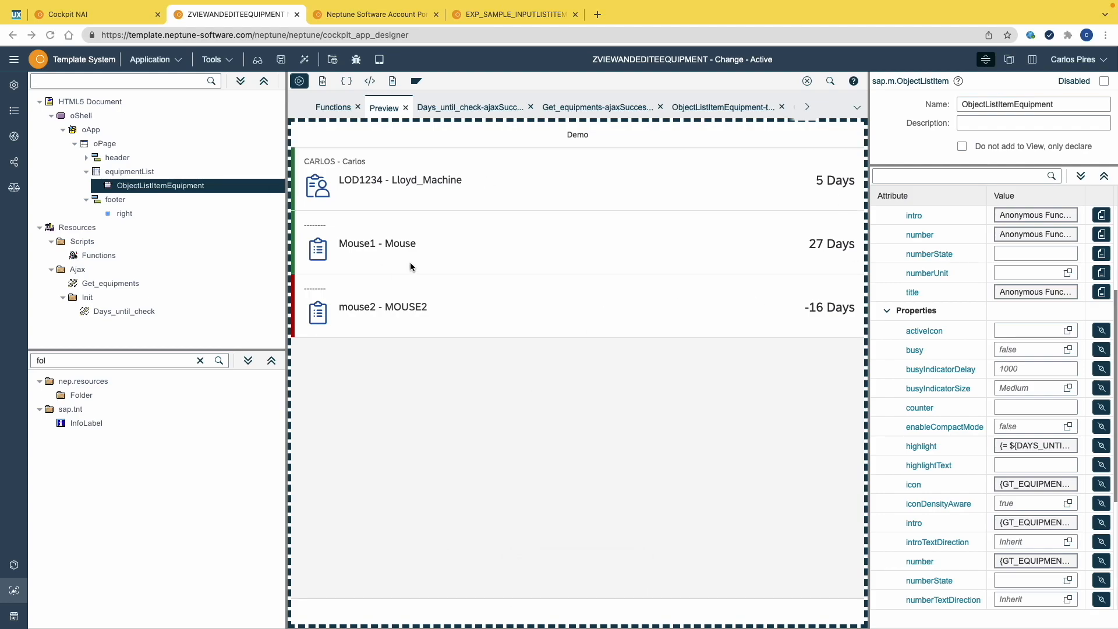
left_click(488, 256)
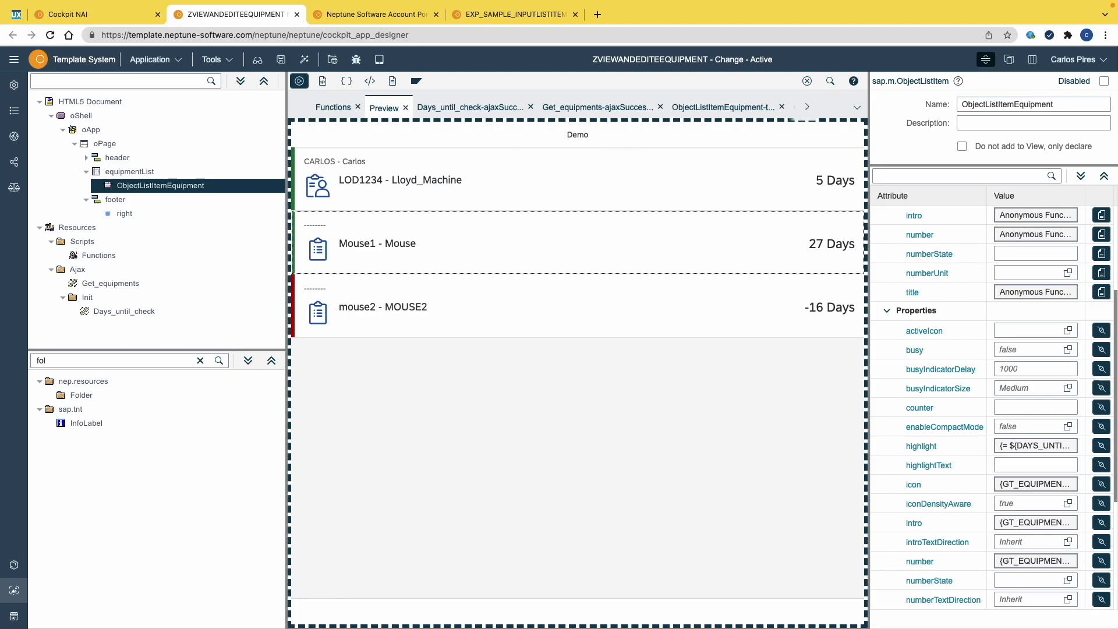
Delete the header bar with its contents from oPage.
left_click(105, 143)
scroll(1022, 363, "up", 1)
scroll(1022, 363, "down", 1)
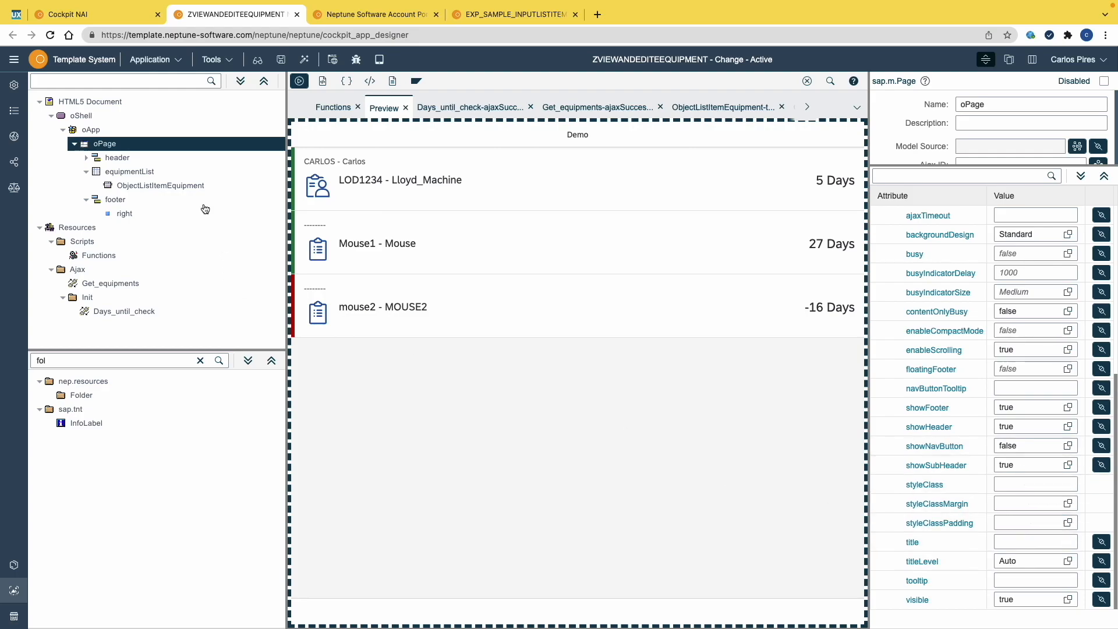
left_click(86, 158)
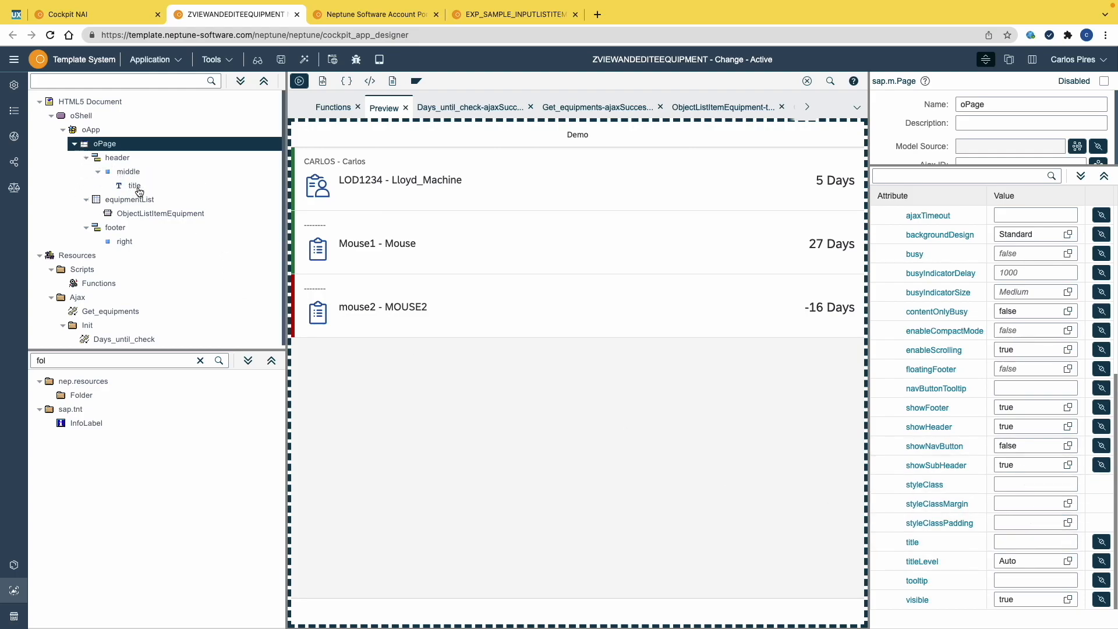
right_click(115, 163)
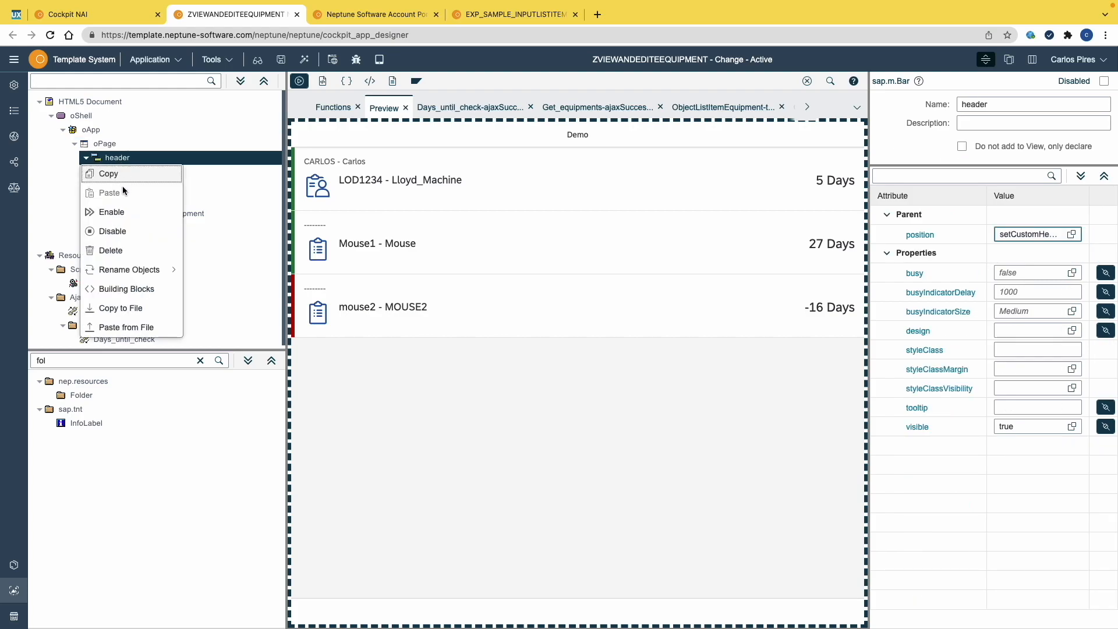
left_click(110, 250)
Set the title of oPage to "View & Edit Equipment" and activate the application.
left_click(1015, 540)
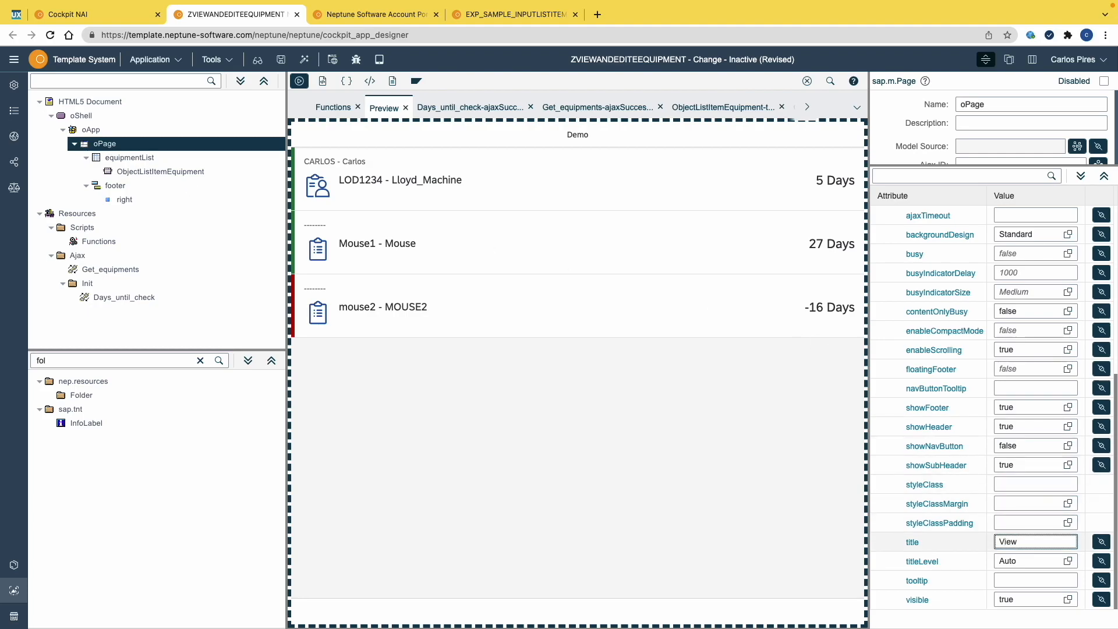
type("View & Edit Equipment")
left_click(304, 59)
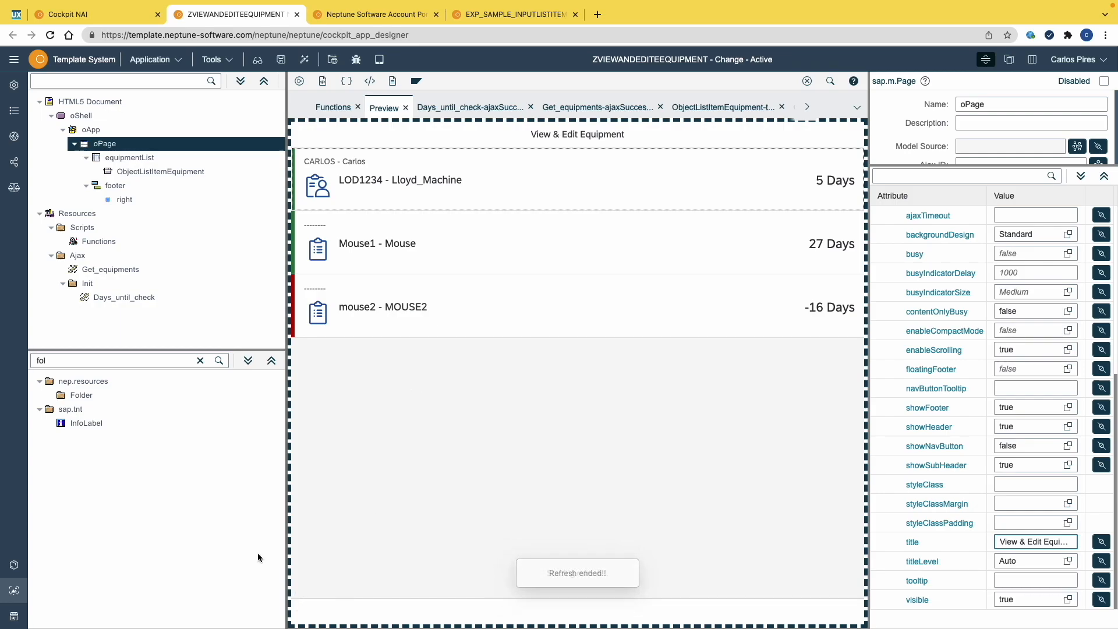
Find the sap.m Button control in the component library and add it to the footer's right content.
left_click(47, 356)
left_click_drag(57, 358, 3, 363)
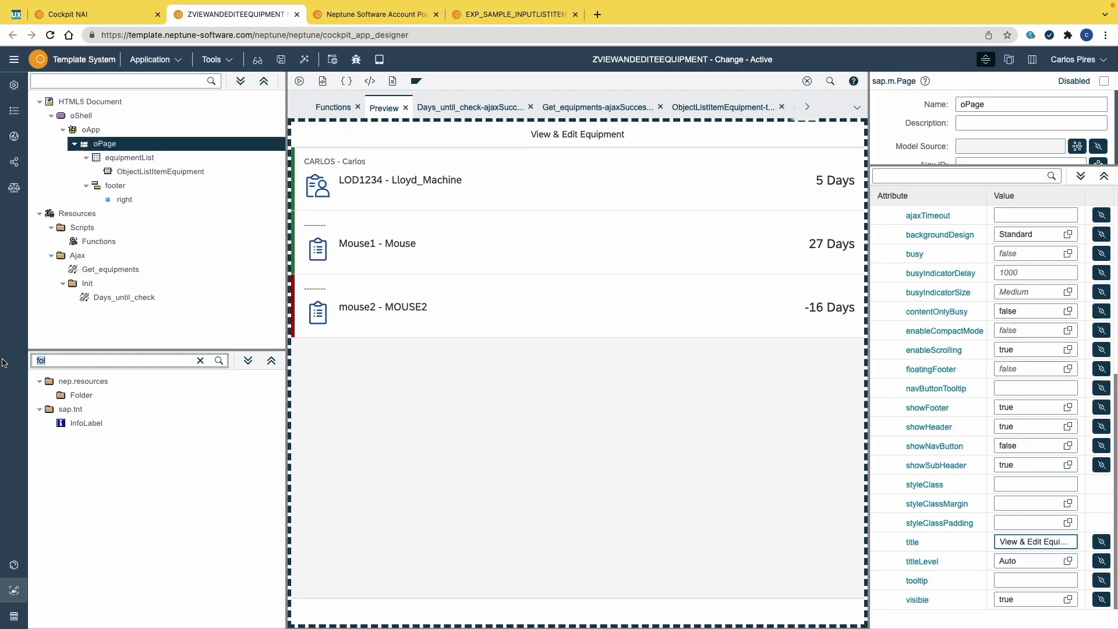
key("BackSpace")
type("but")
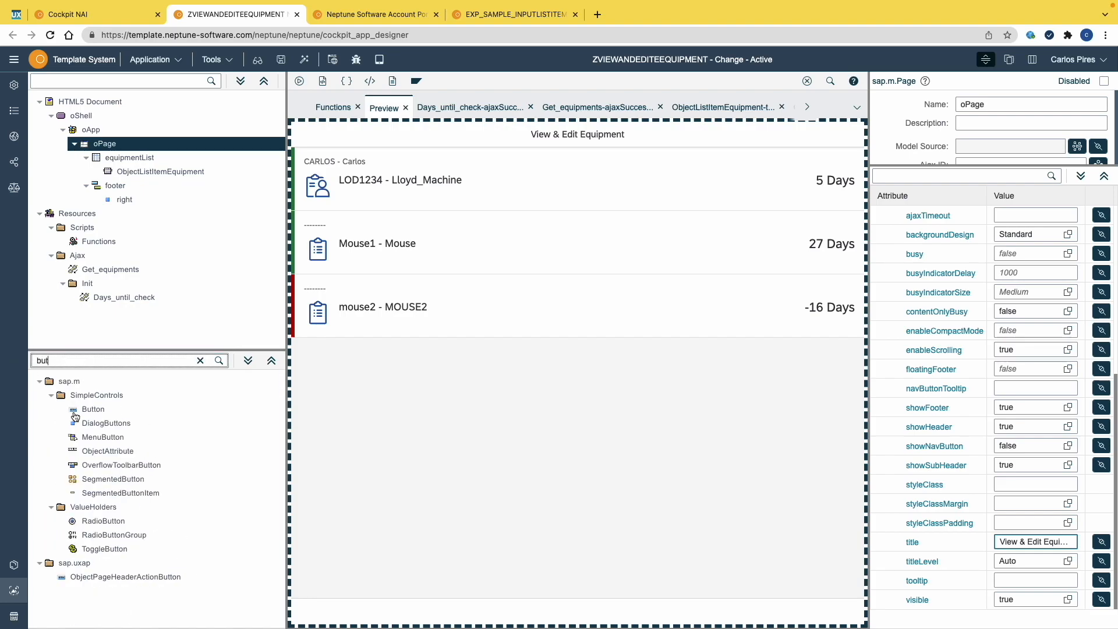
left_click_drag(96, 412, 167, 199)
Rename the footer's content container to Left and set its position to ContentLeft.
left_click(124, 199)
double_click(970, 104)
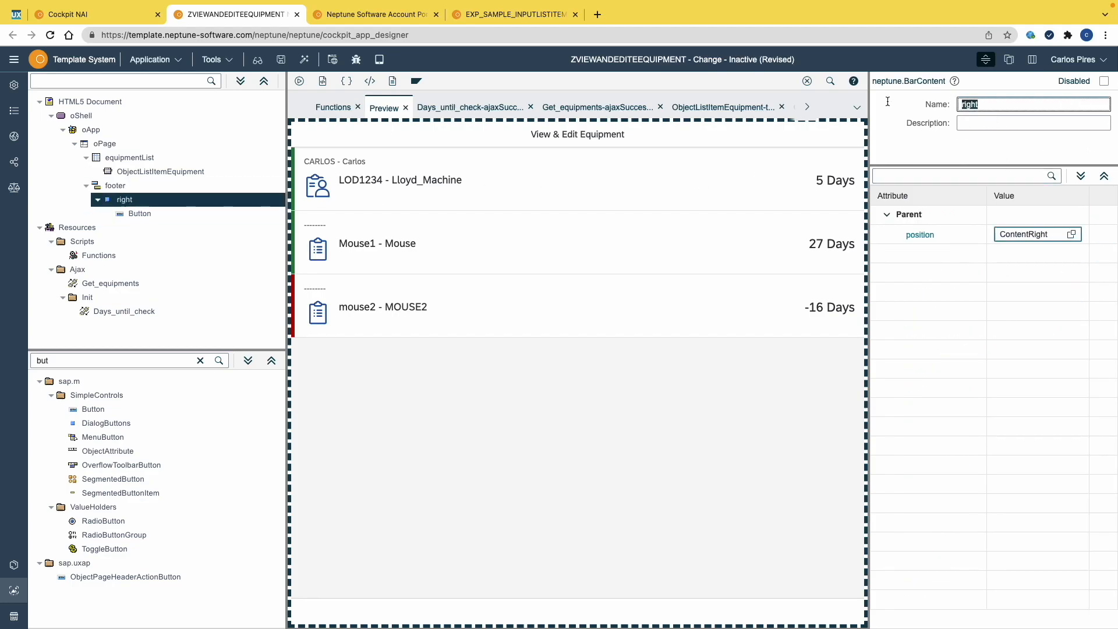
type("Left")
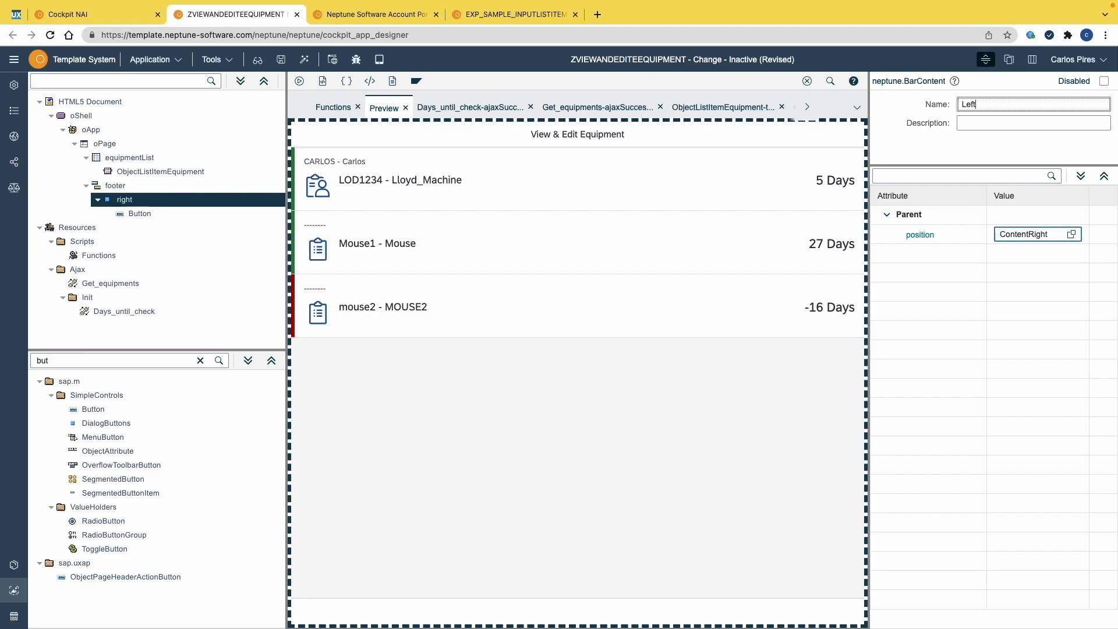
left_click(1047, 238)
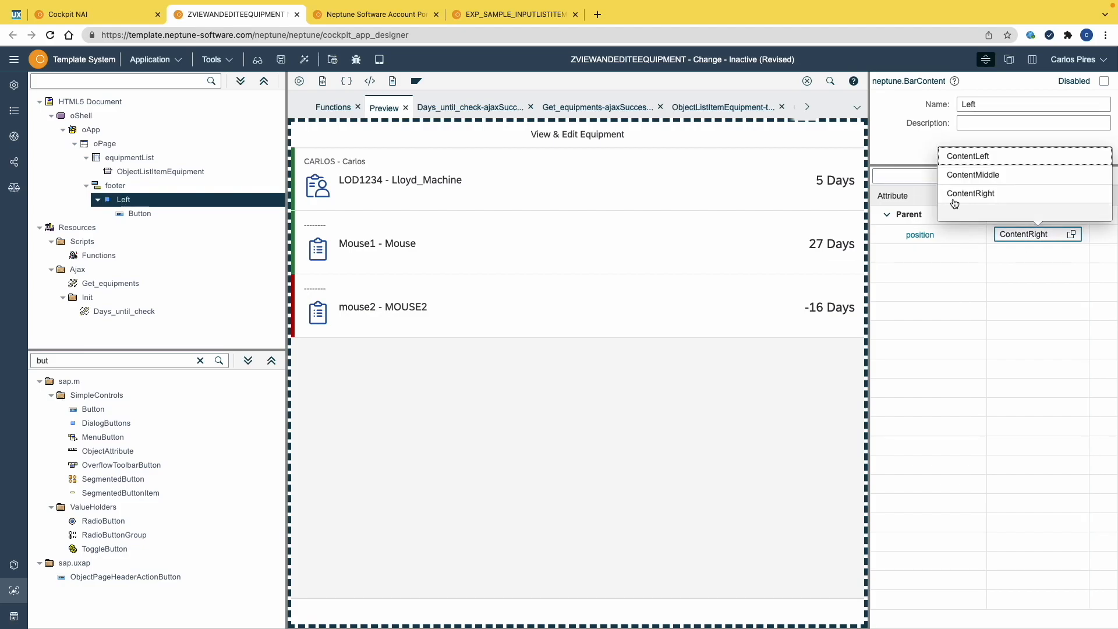
left_click(968, 156)
Name the footer button ButtonRefresh, assign it the sap-icons refresh icon, and activate the application.
left_click(141, 213)
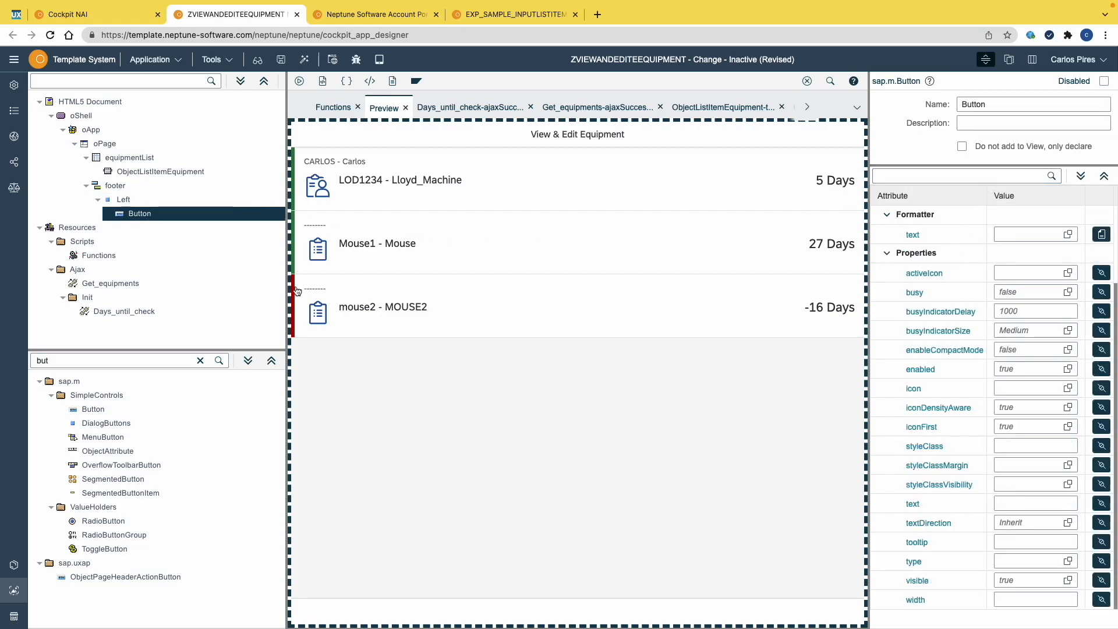
left_click(1004, 103)
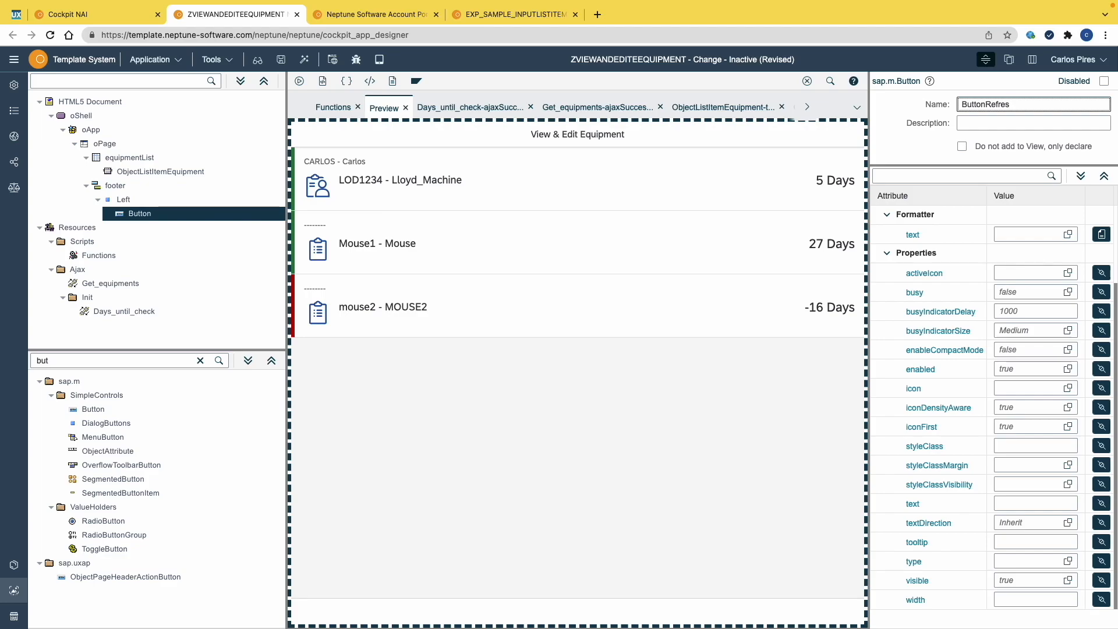
left_click(1042, 393)
left_click(1068, 388)
left_click(708, 143)
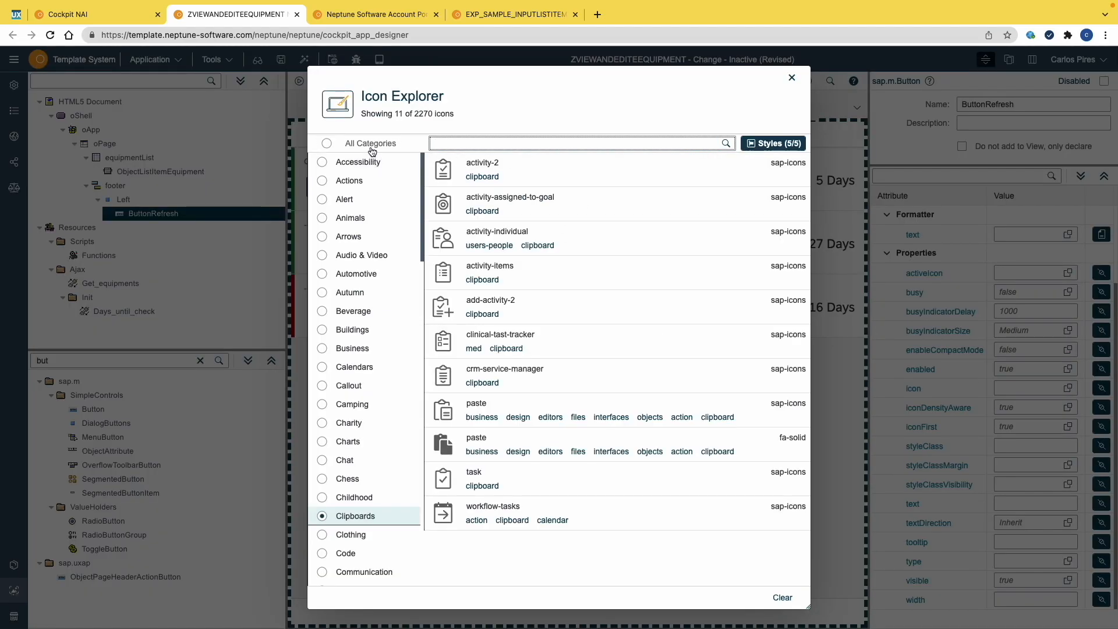
left_click(350, 143)
type("ref")
left_click(482, 280)
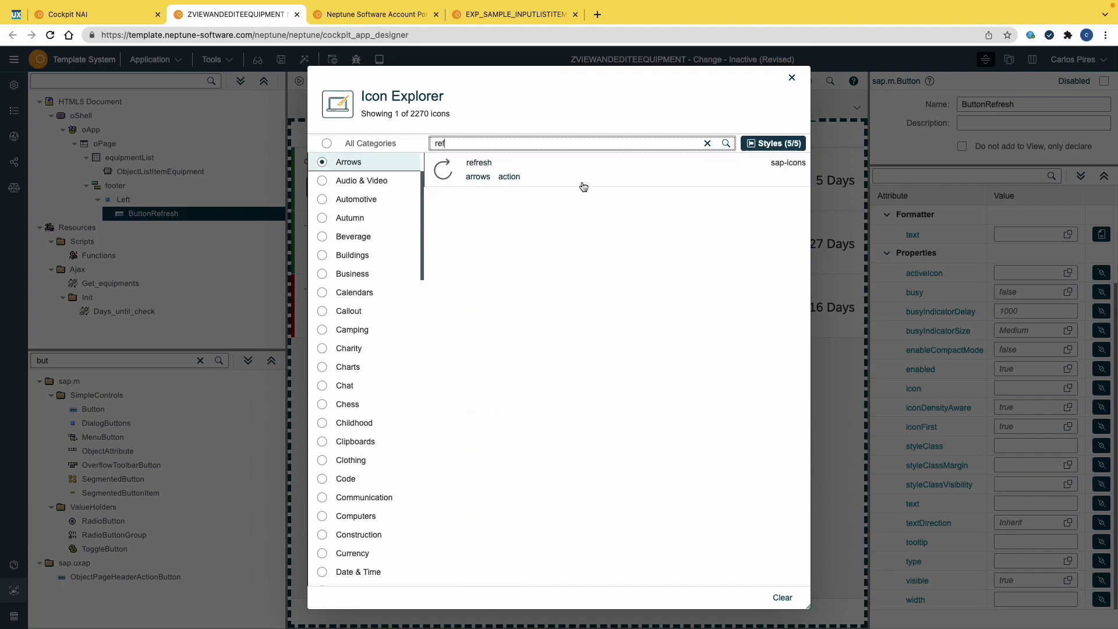
left_click(584, 187)
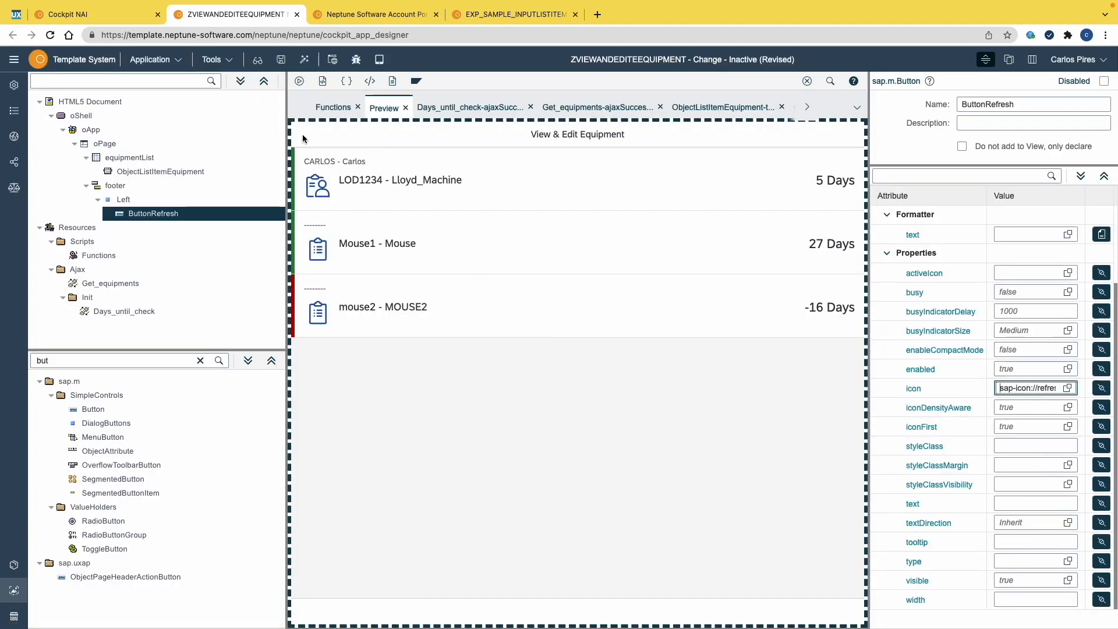
left_click(299, 81)
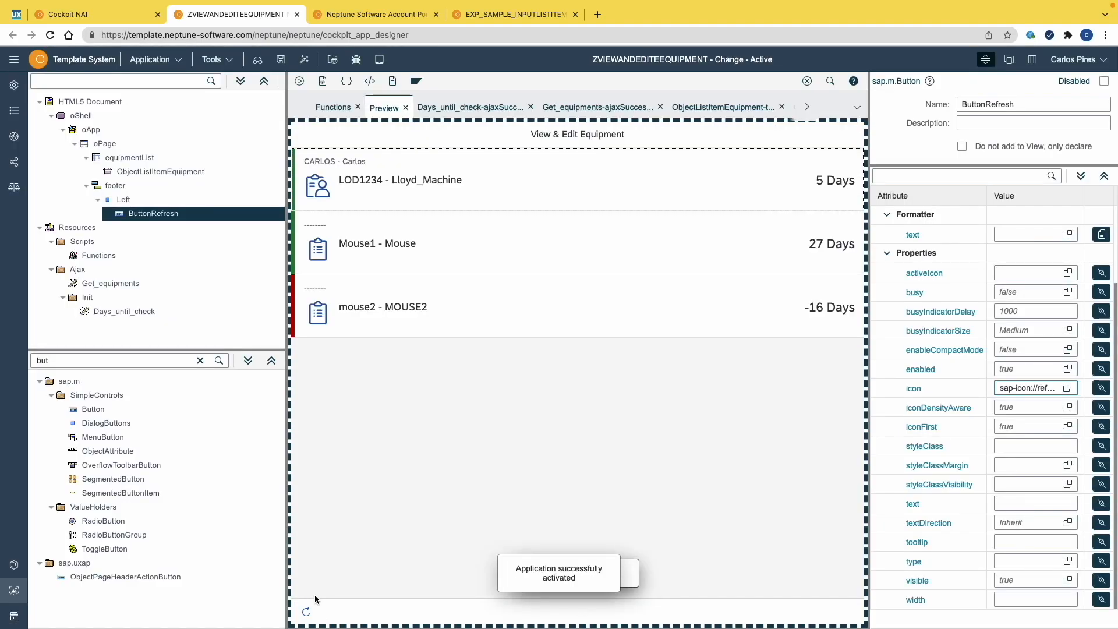
Create a script for the press event of ButtonRefresh.
left_click(306, 611)
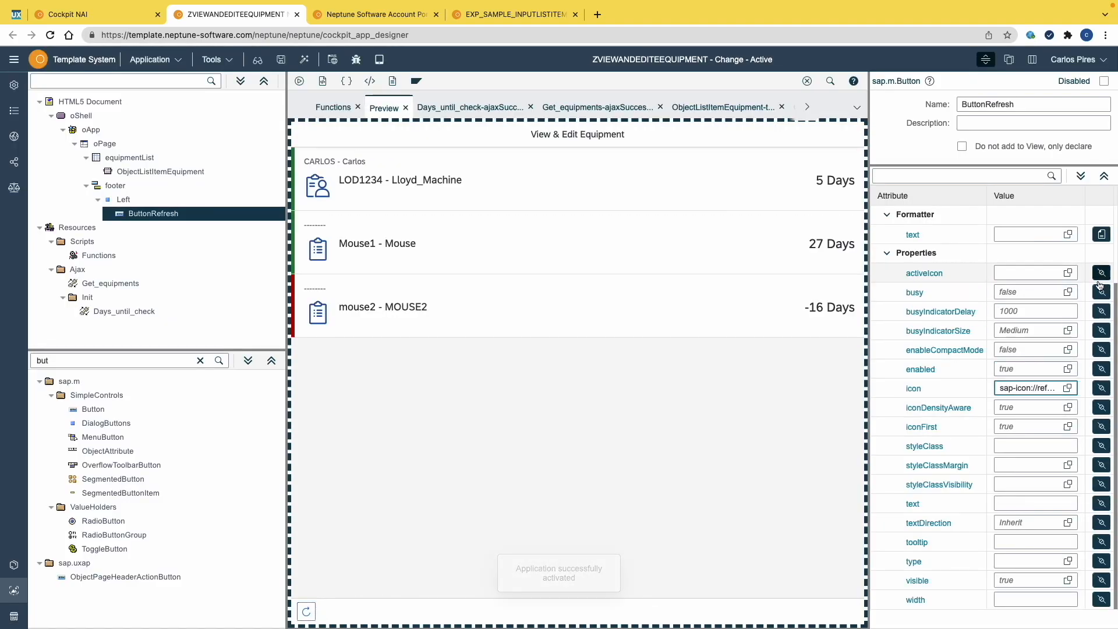
scroll(1057, 270, "up", 1)
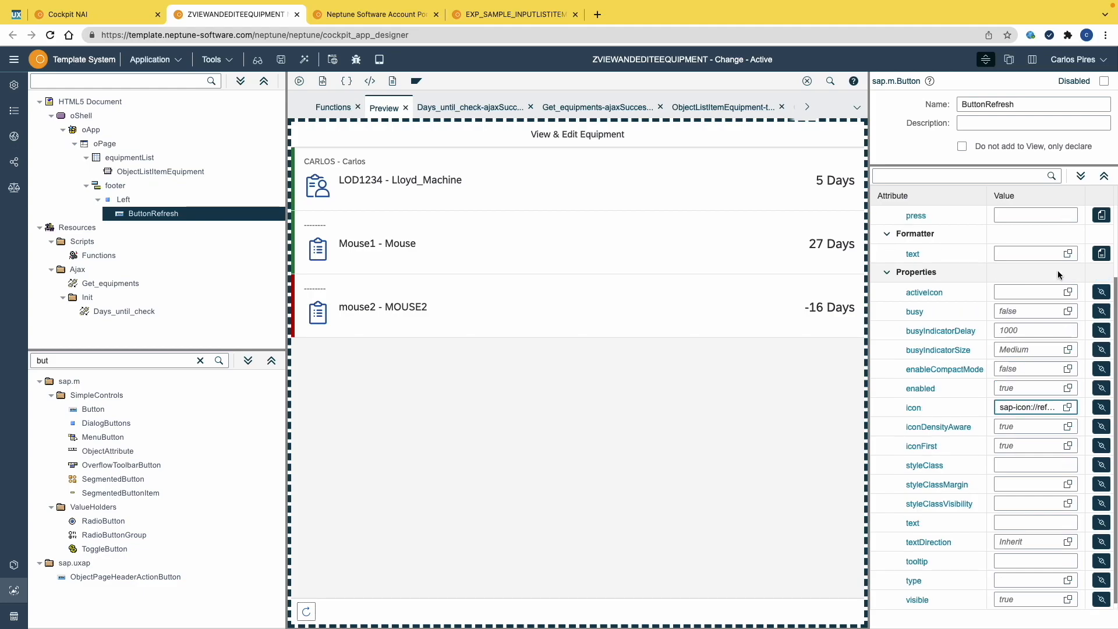
left_click(1036, 215)
left_click(1100, 216)
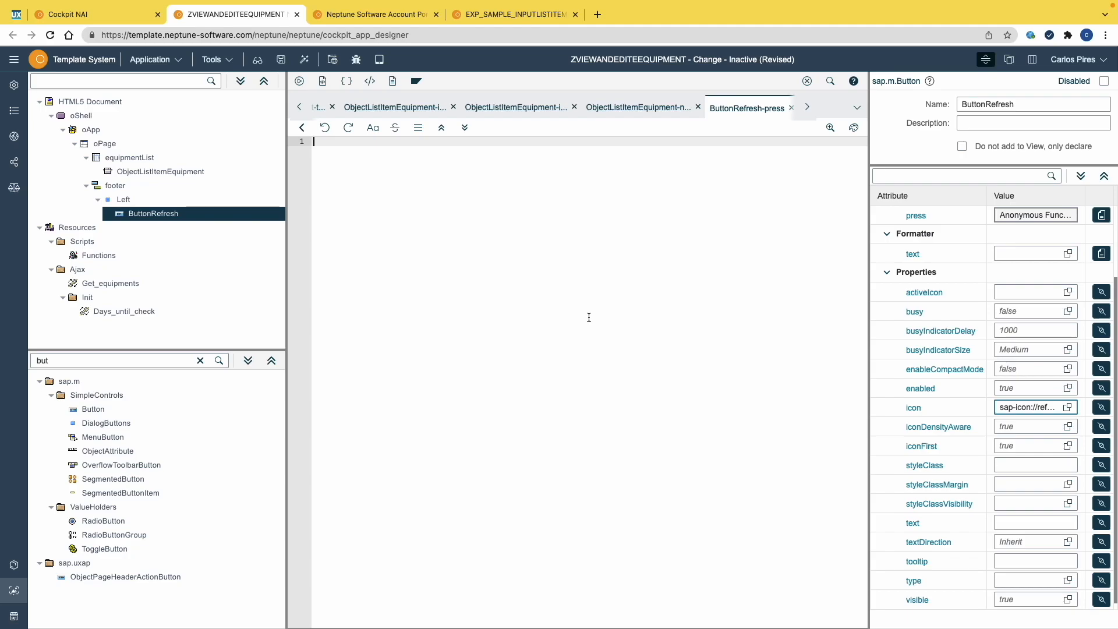
Insert the MessageToast snippet into the ButtonRefresh press script with the message "Refresh Started !!".
key("Return")
key("Return")
right_click(408, 159)
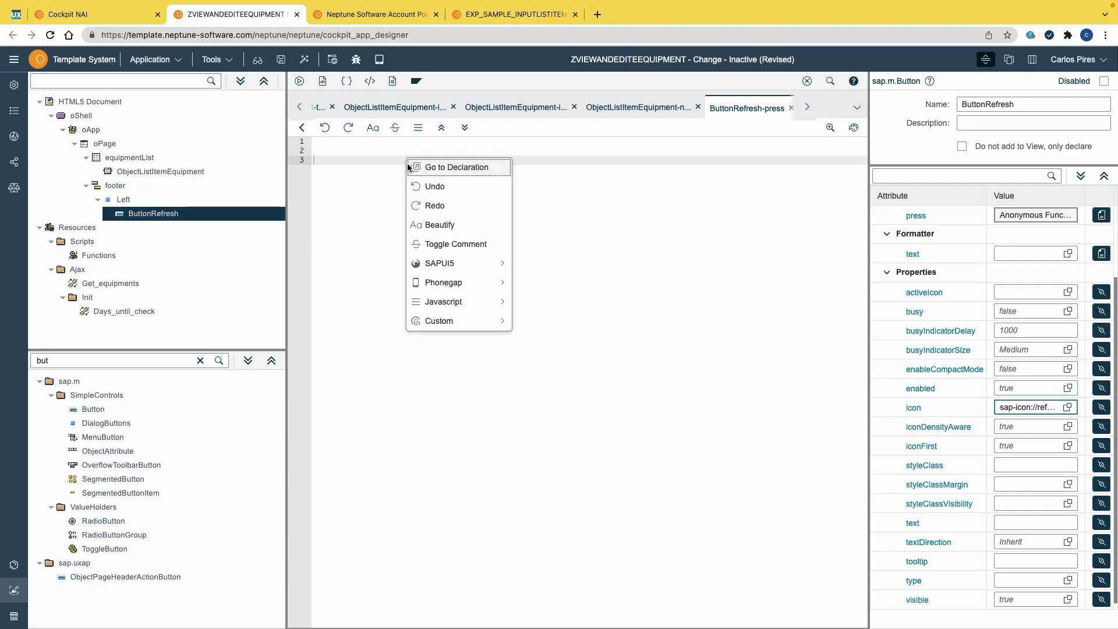
mouse_move(460, 263)
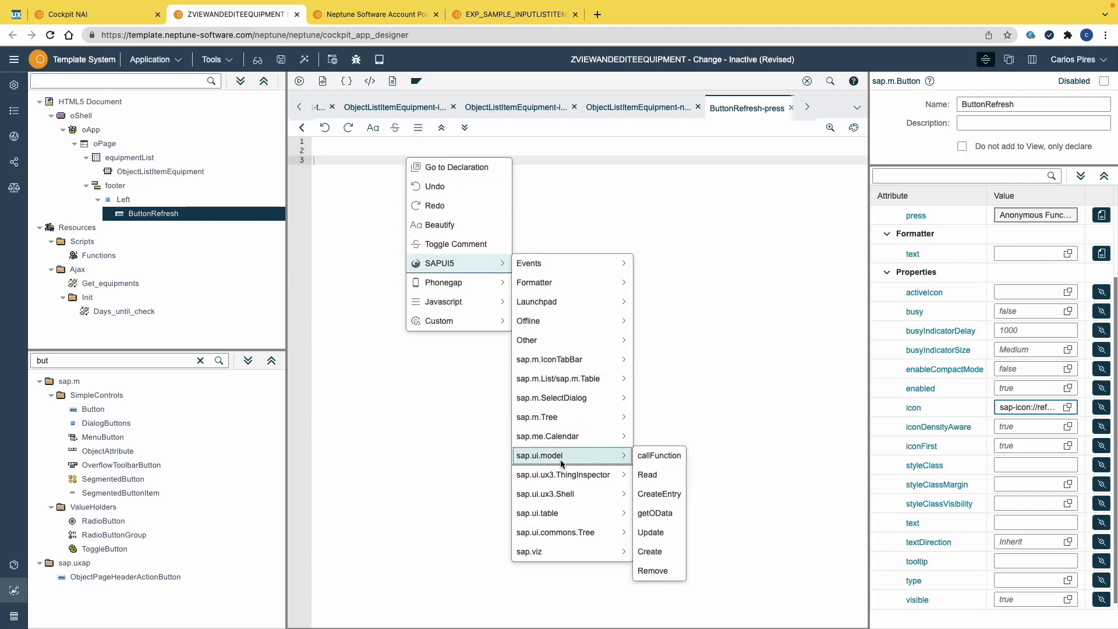
mouse_move(527, 340)
left_click(670, 368)
left_click_drag(417, 188, 469, 188)
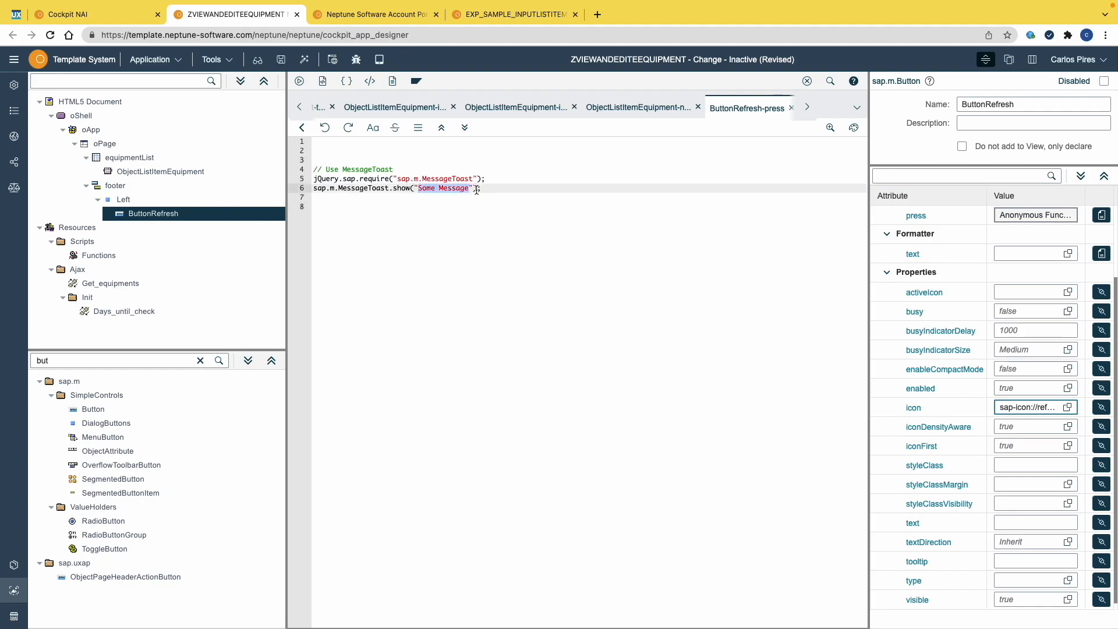
type("Refresh Started !!")
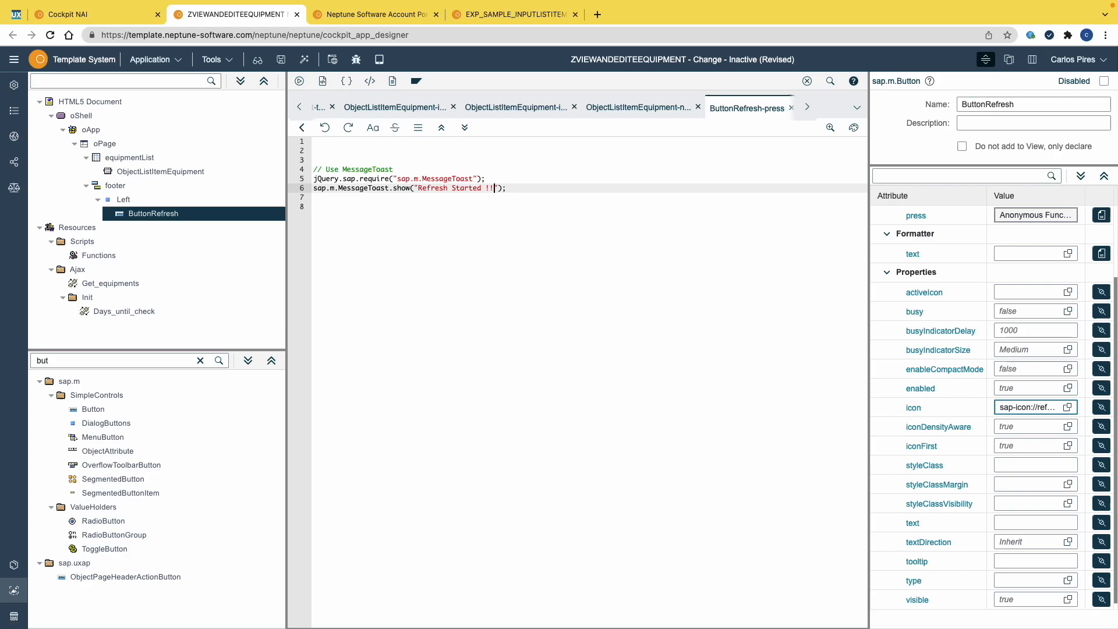
Add the call getOnlineGet_equipments(); below the message toast in the press script and activate the application.
left_click(408, 314)
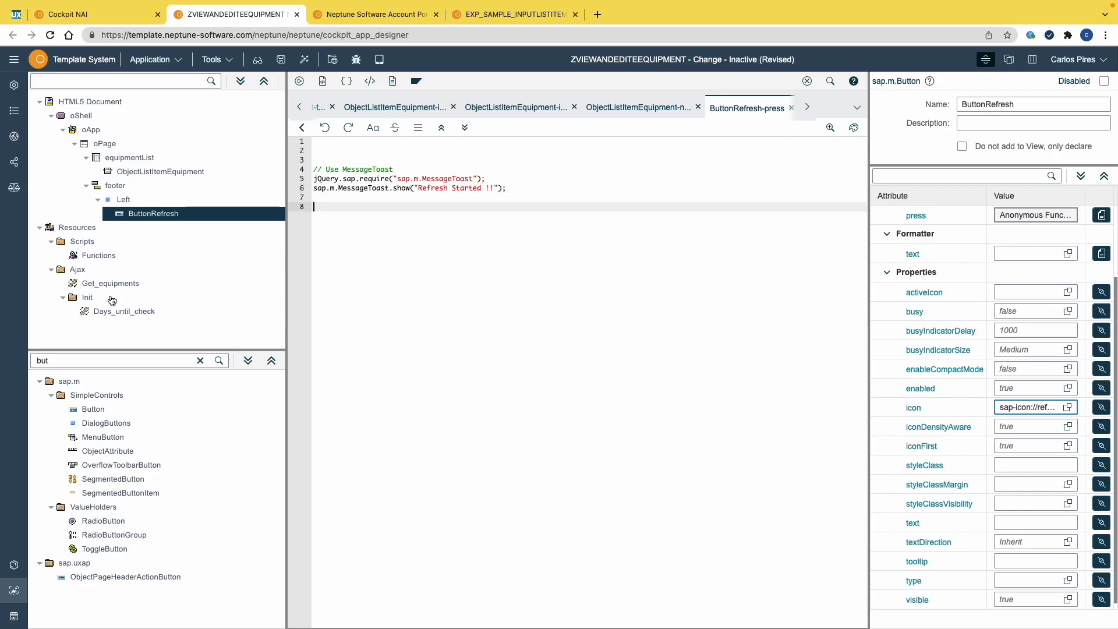
type("getOnline()")
left_click(149, 283)
left_click_drag(1023, 104, 826, 108)
key("super+c")
left_click(352, 207)
key("super+v")
left_click(444, 209)
type(":")
left_click(304, 60)
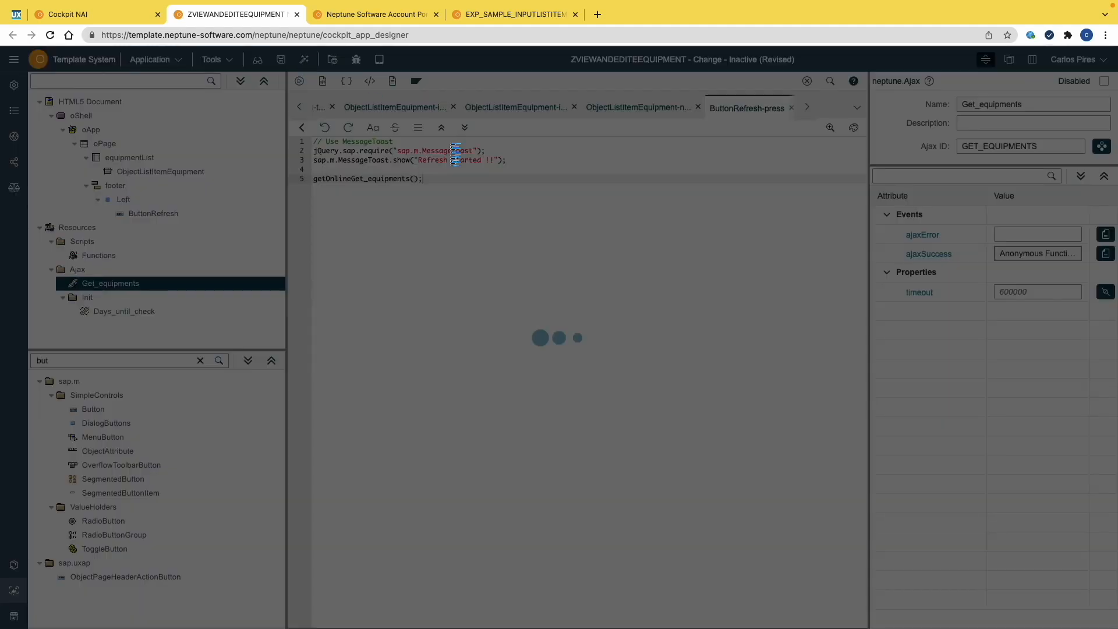
Test the footer's refresh button in the app preview.
scroll(312, 113, "left", 8)
left_click(384, 107)
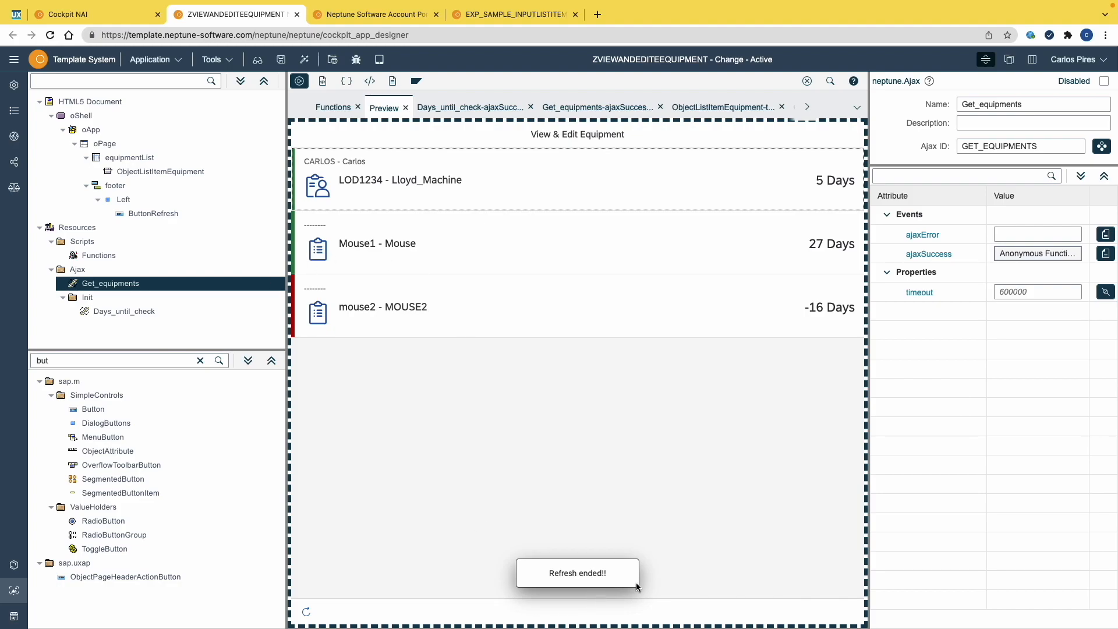
left_click(306, 613)
left_click(310, 615)
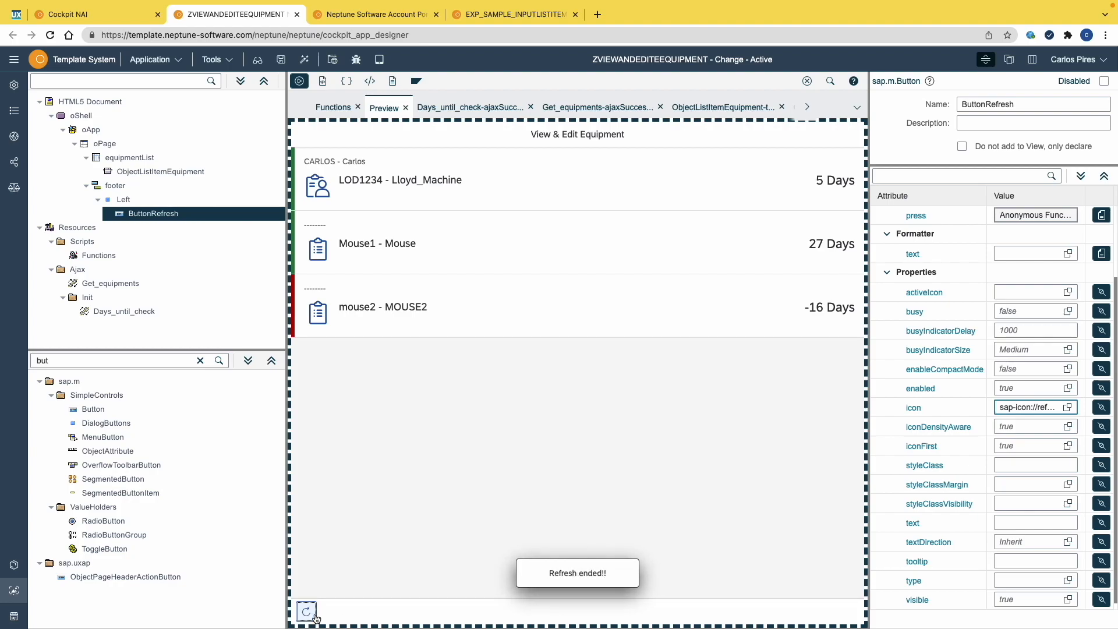
left_click(309, 613)
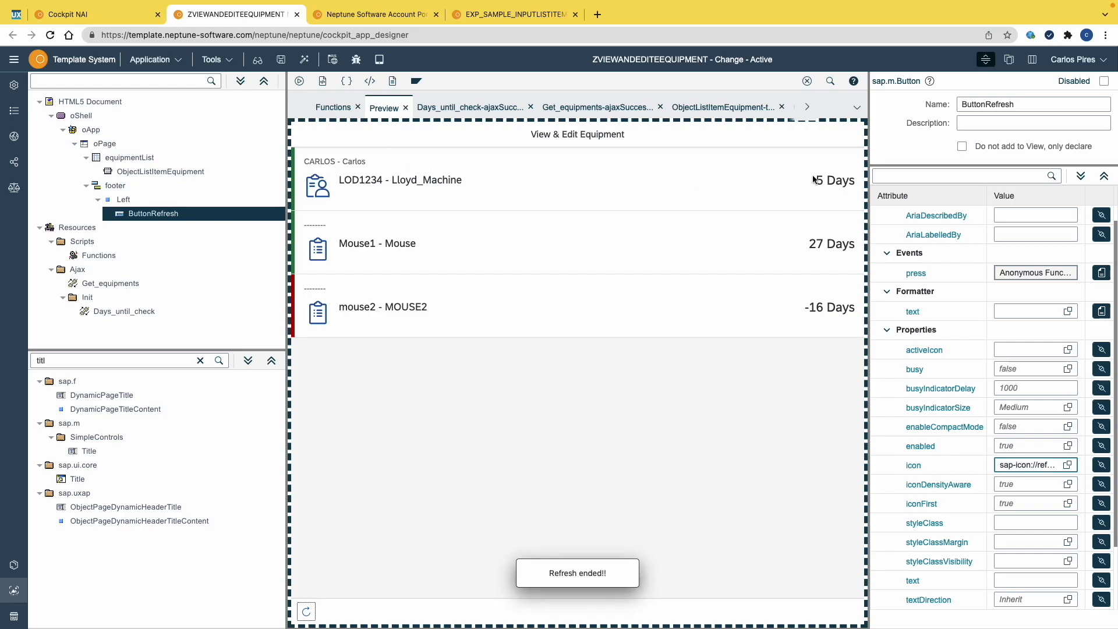
Find the HBox layout in the component library and add it to oPage above equipmentList.
triple_click(111, 360)
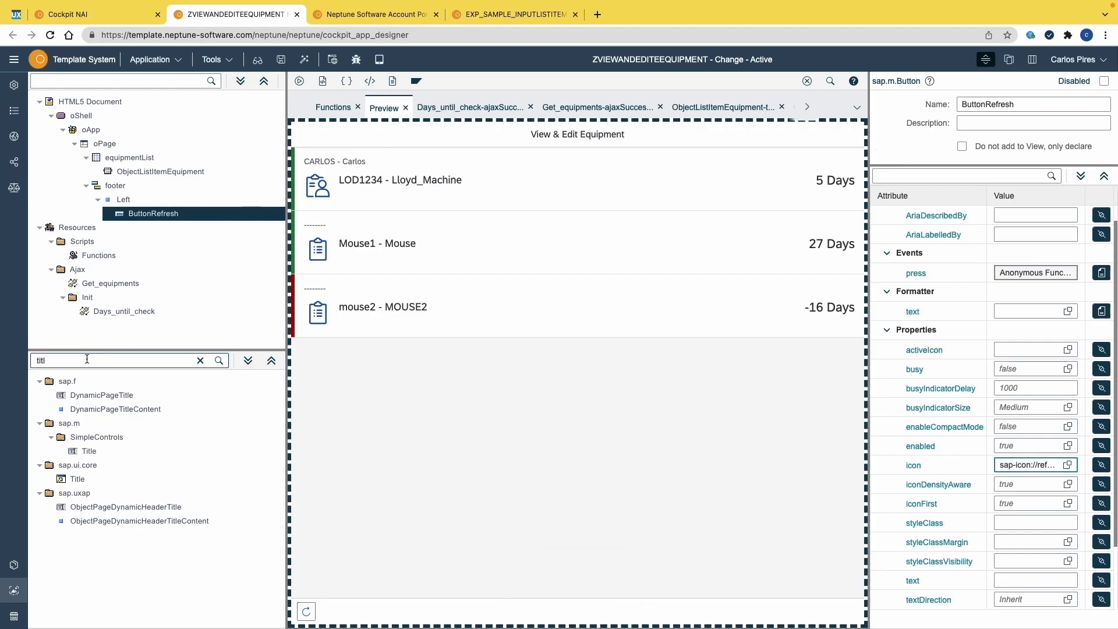
type("hb")
left_click_drag(91, 409, 139, 149)
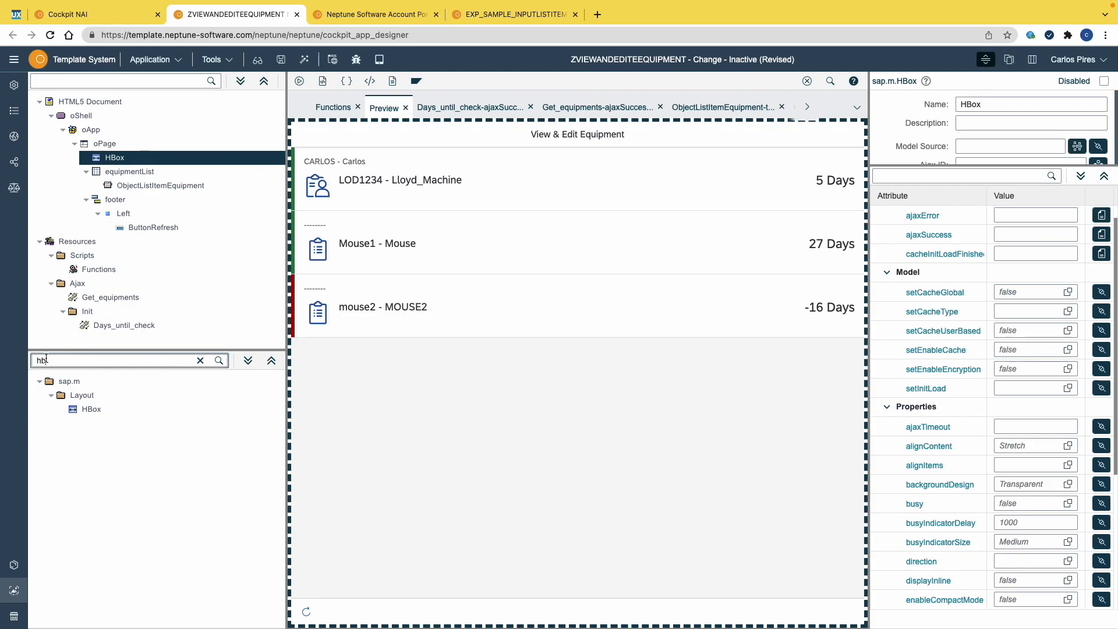
Find the sap.m Title control in the component library and add two of them inside the HBox.
key("BackSpace")
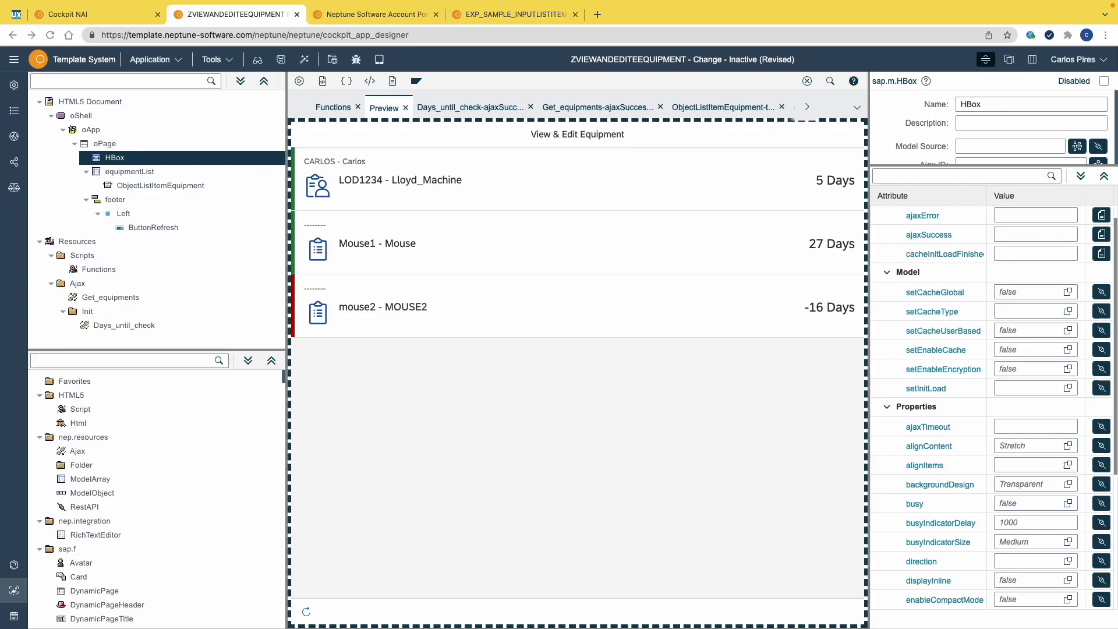
type("tit")
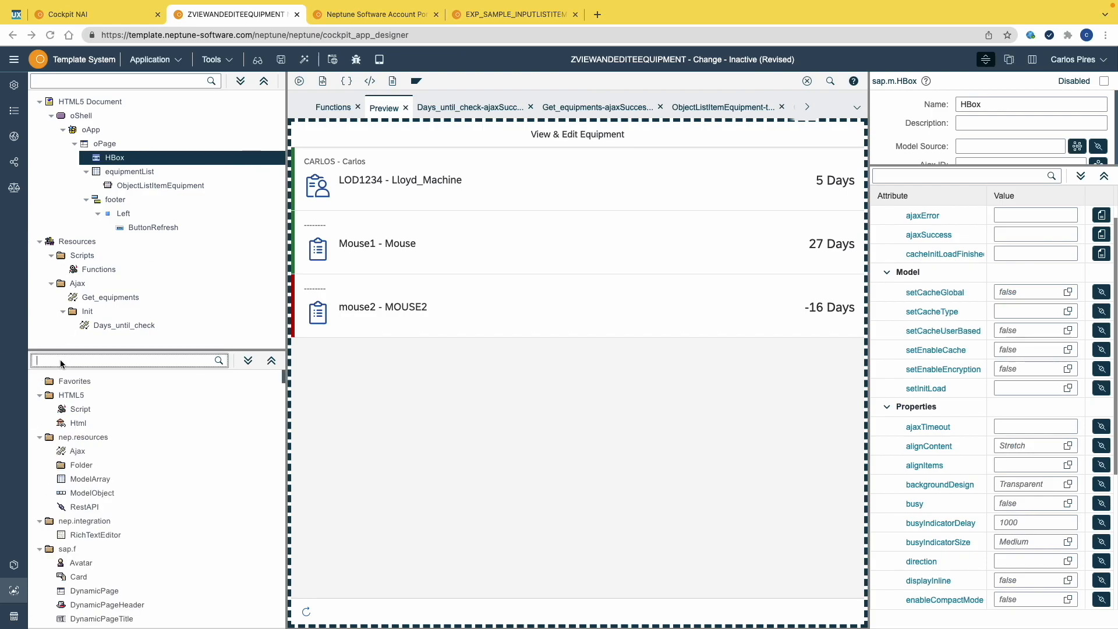
type("l")
left_click_drag(90, 451, 191, 171)
Name the first title TitleEquipmentDetail, set its text to "Equipment Details:" and activate the application.
left_click(1023, 104)
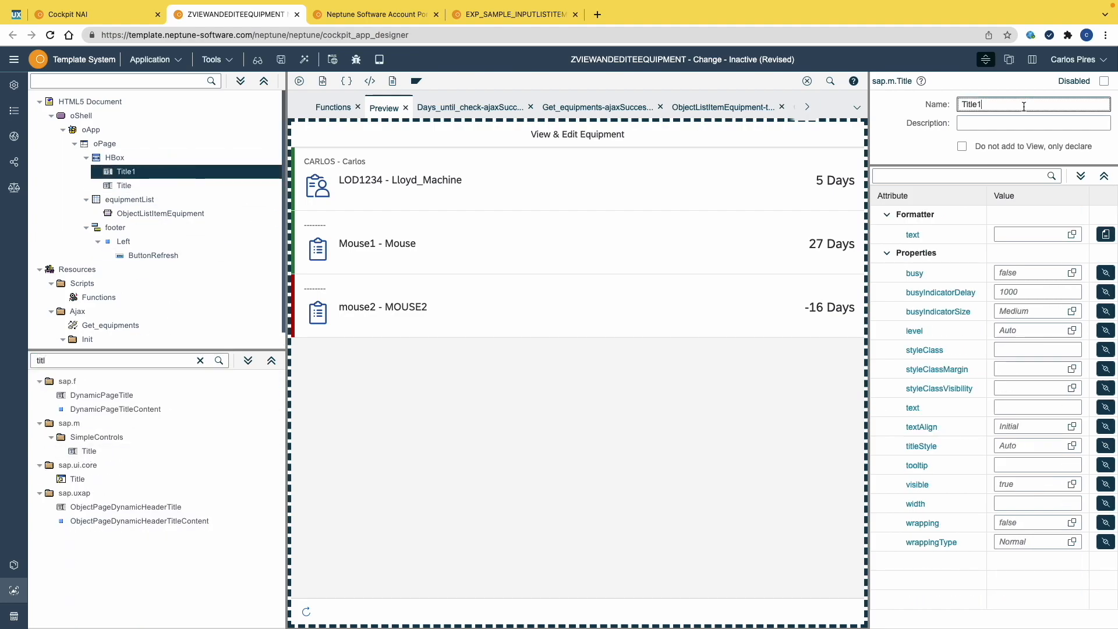
type("Equipment")
left_click(1015, 408)
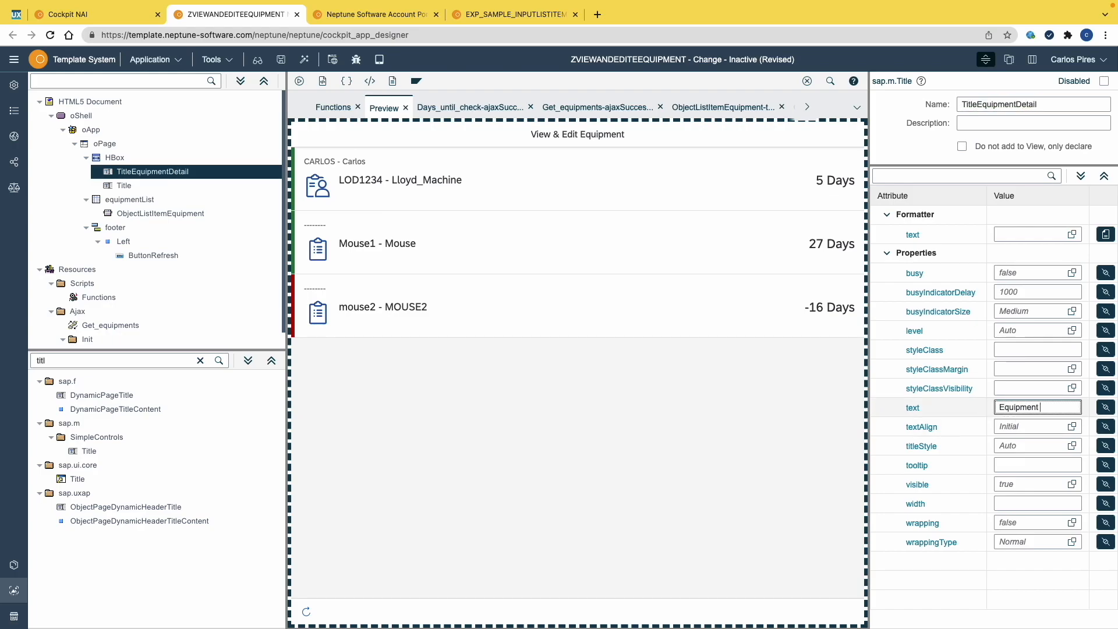
left_click(304, 60)
left_click(1073, 408)
type(":")
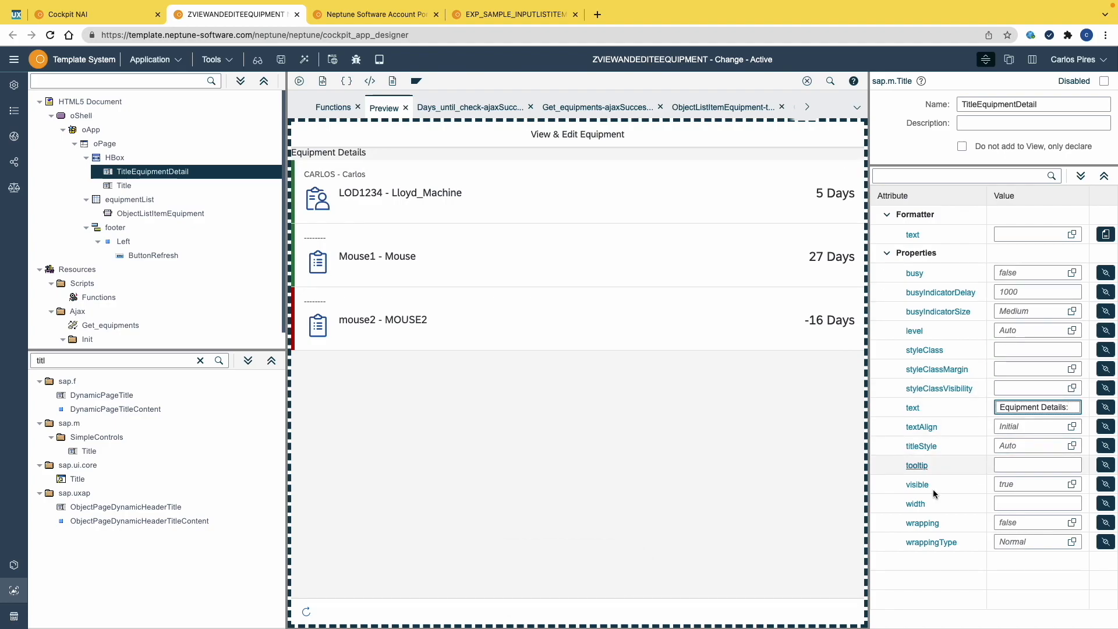
Name the second title TitleDays, set its text to "Check in:" and activate the application.
left_click(124, 187)
left_click(1012, 104)
left_click(1008, 408)
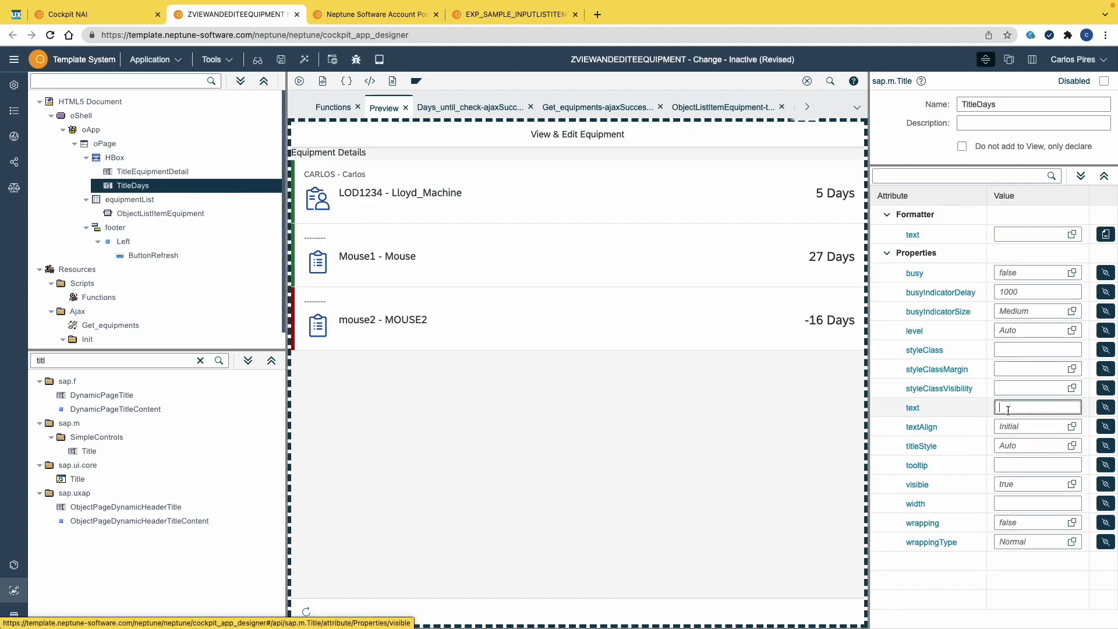
type("Check in:")
left_click(303, 60)
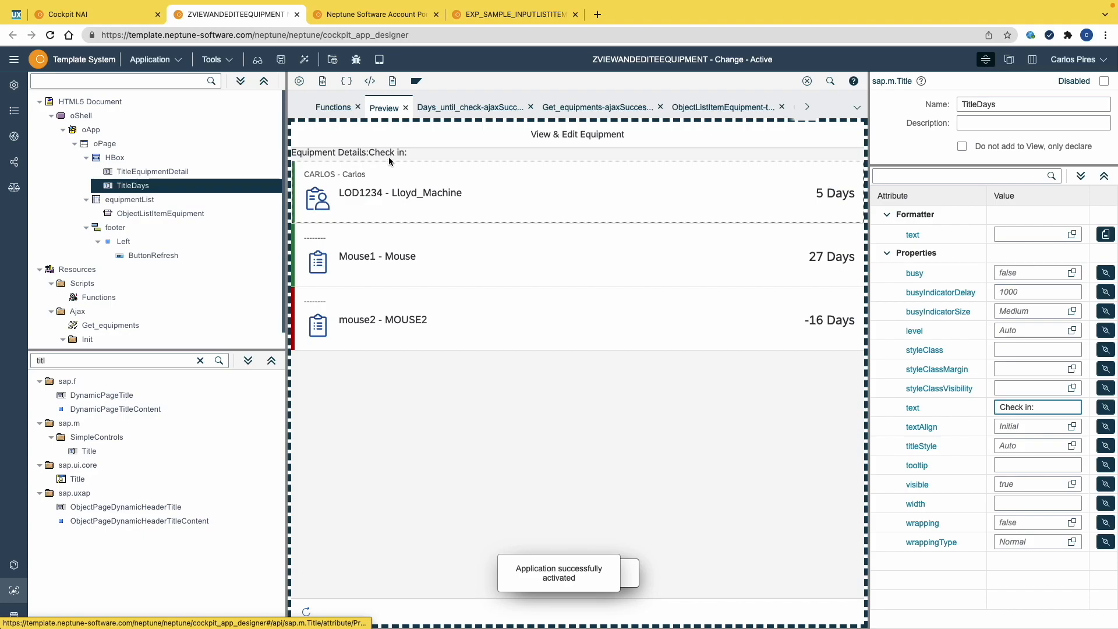
Set the HBox's justifyContent to SpaceBetween and activate the application.
left_click(107, 159)
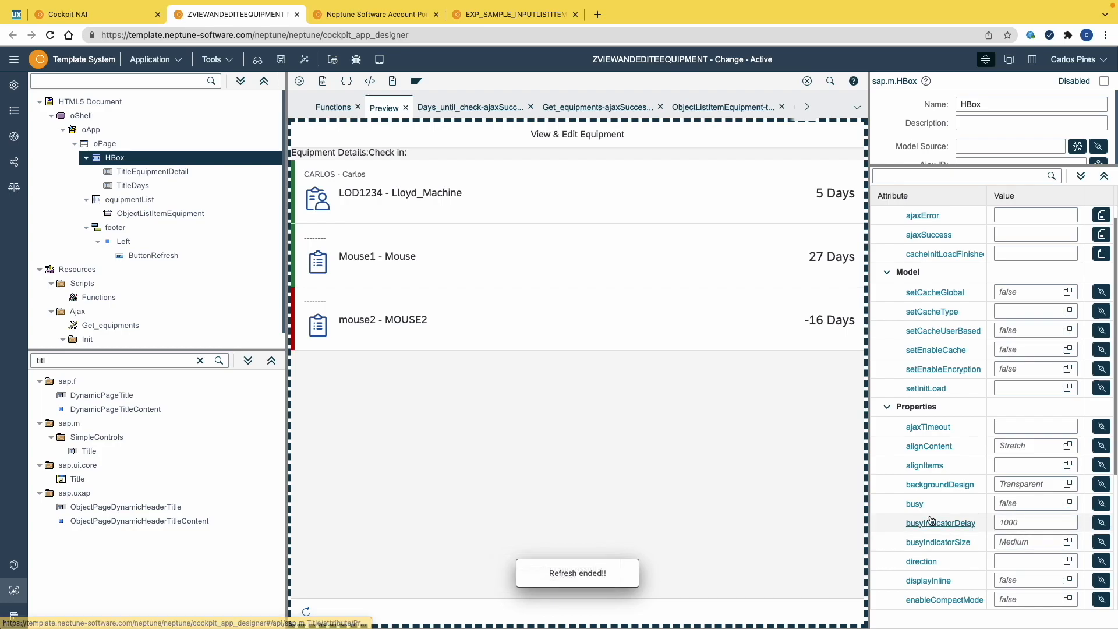
scroll(930, 510, "down", 2)
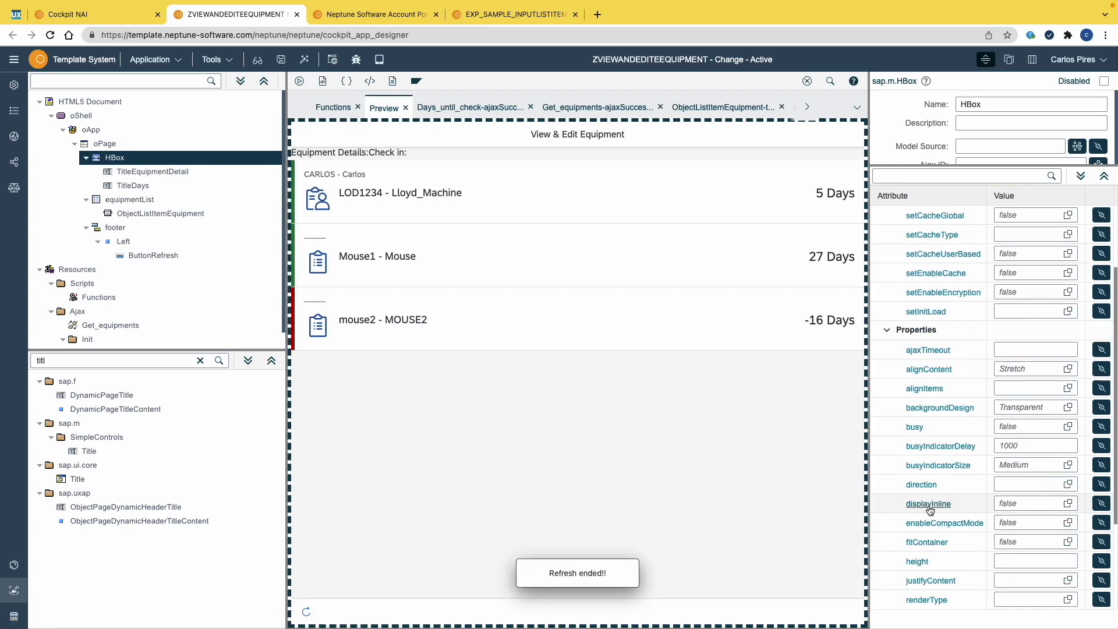
scroll(929, 508, "down", 1)
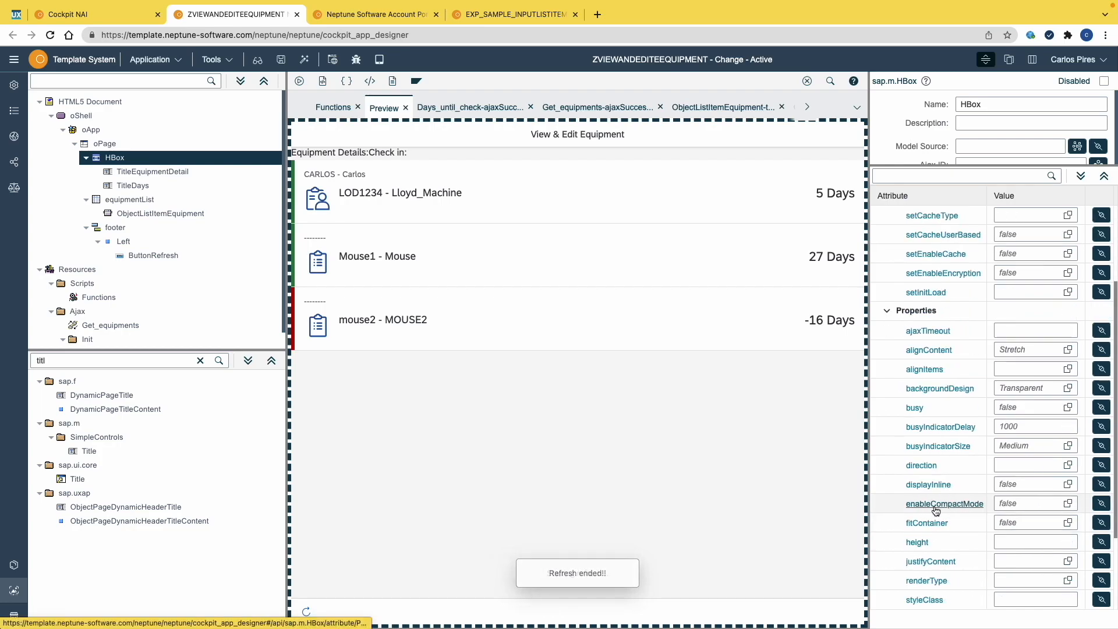
left_click(996, 562)
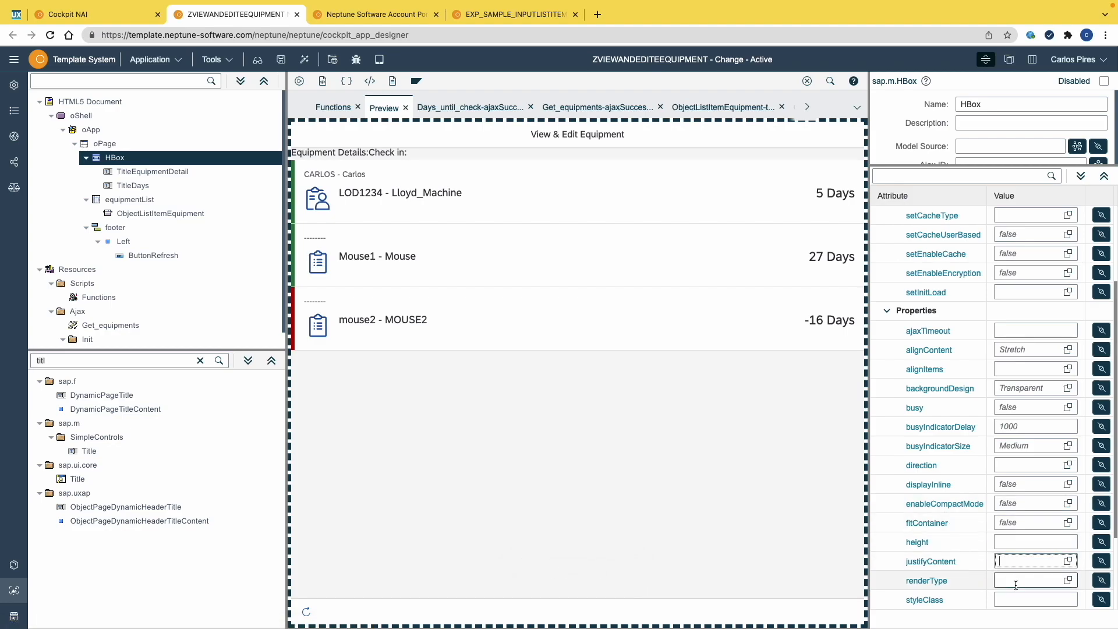
left_click(1068, 563)
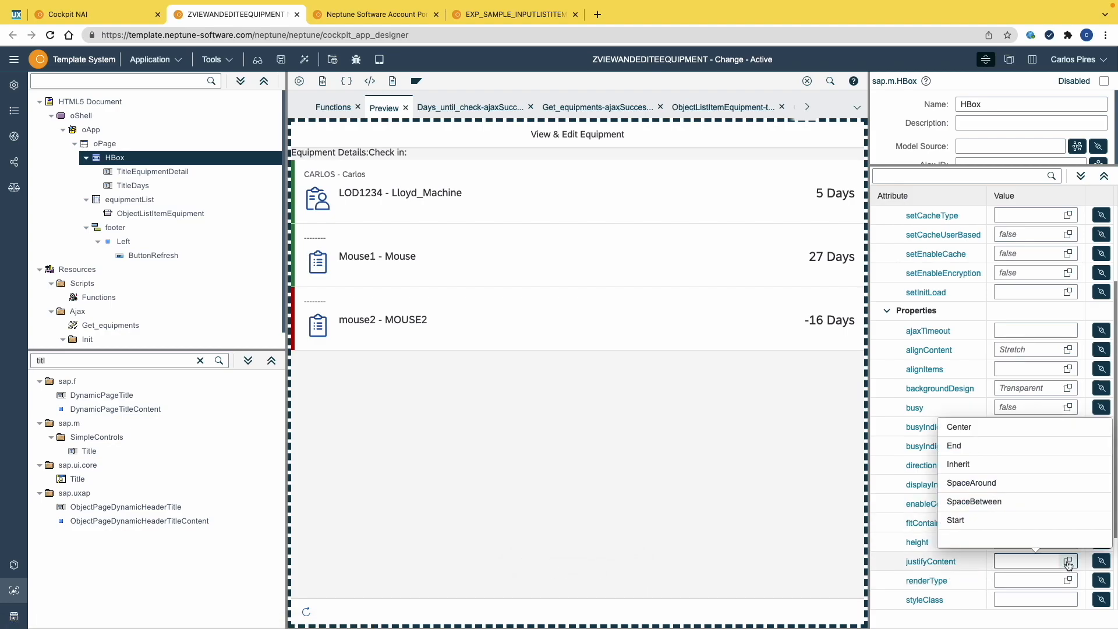
left_click(1001, 502)
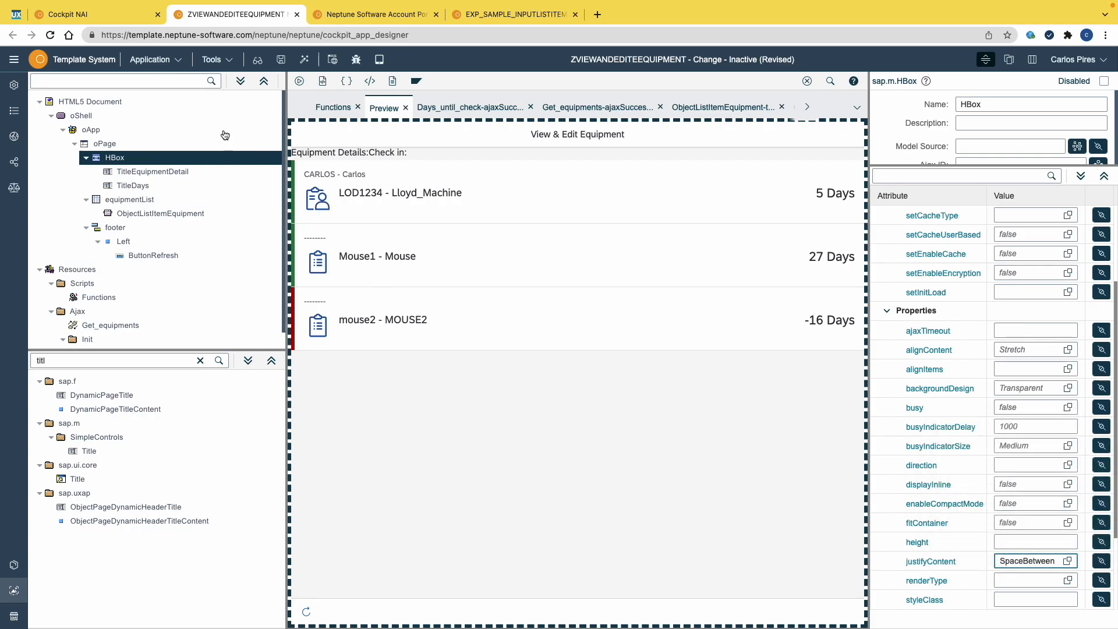
left_click(305, 60)
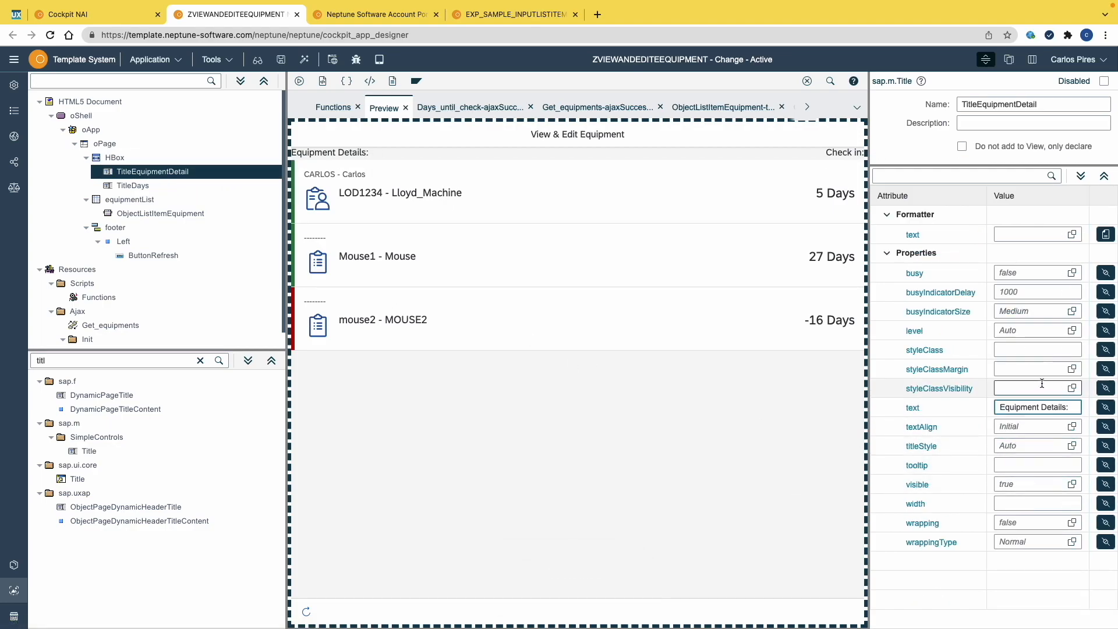
Set the styleClassMargin of TitleEquipmentDetail to sapUiSmallMarginBegin.
left_click(1071, 369)
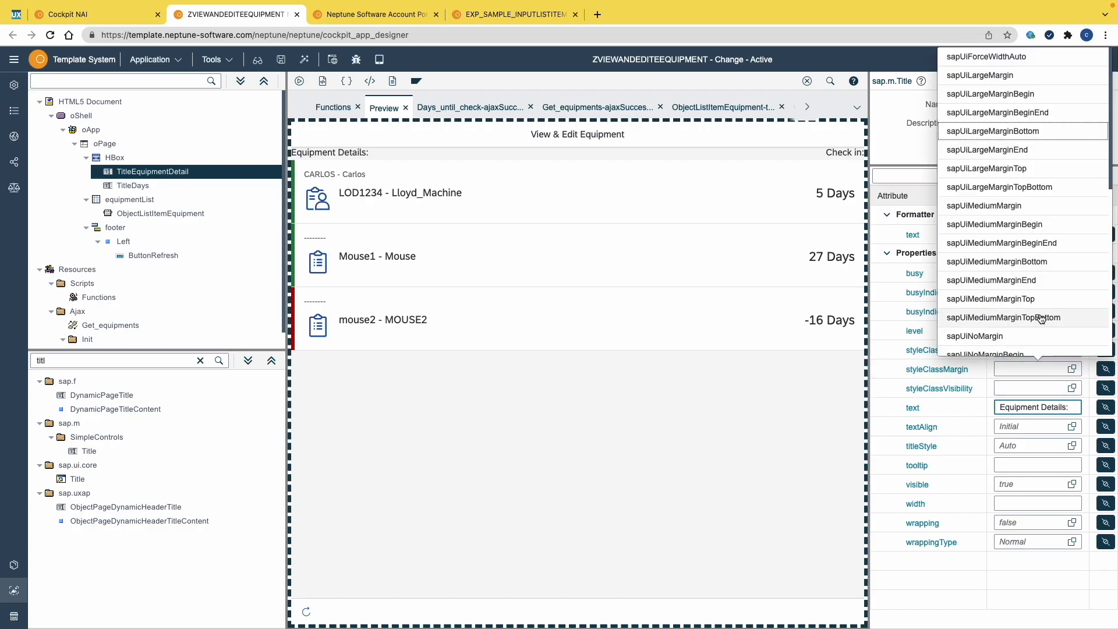
scroll(1018, 219, "down", 5)
scroll(1016, 219, "down", 3)
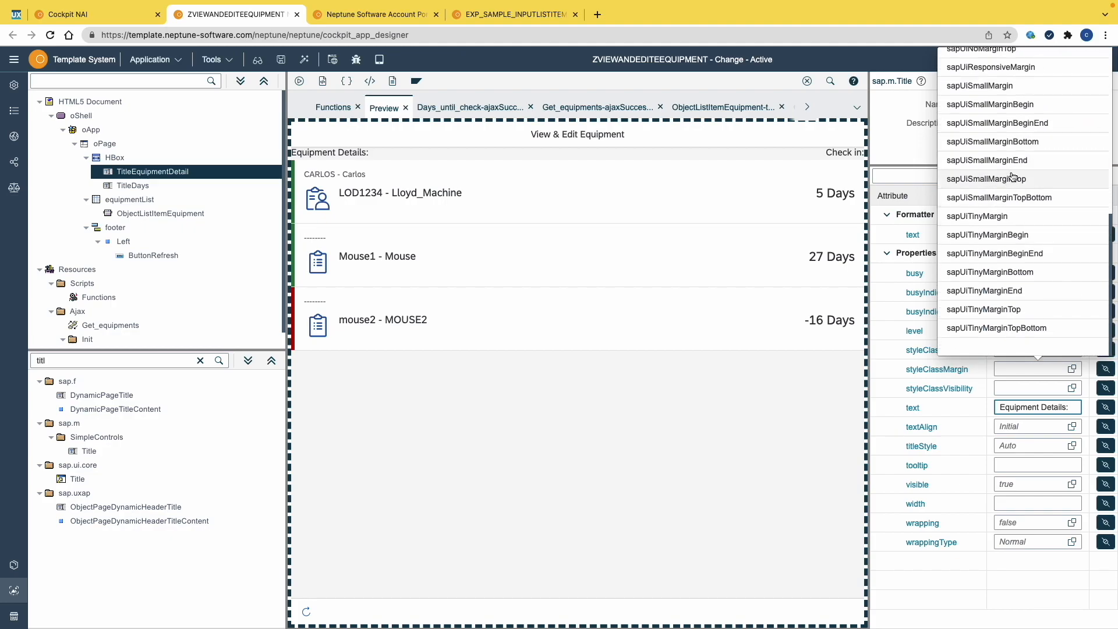
left_click(1013, 104)
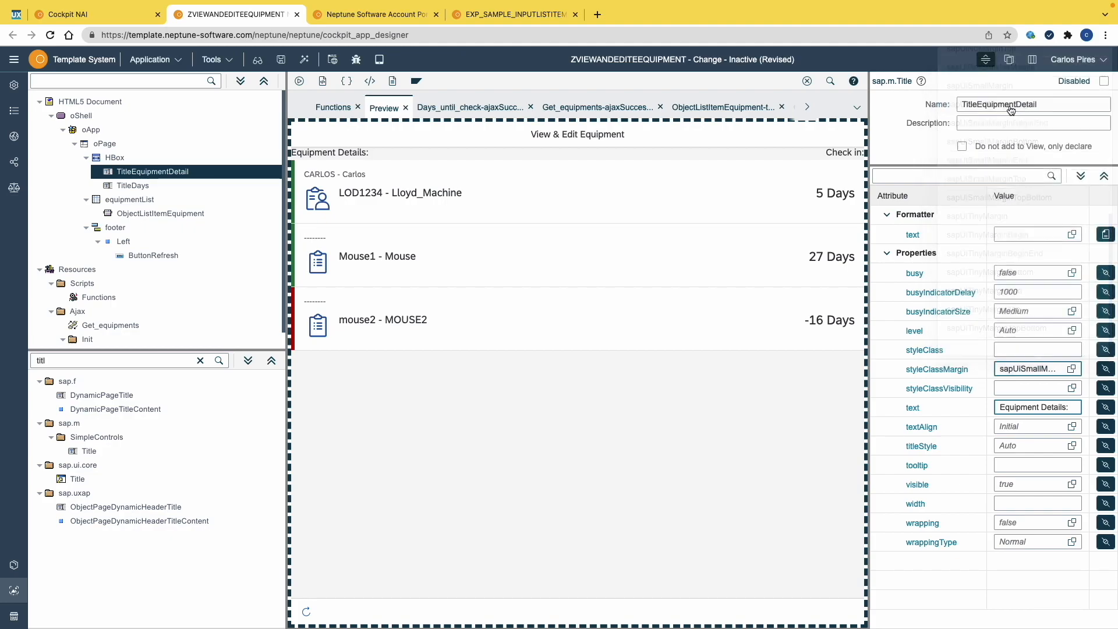
Set the styleClassMargin of TitleDays to sapUiSmallMarginEnd and activate the application.
left_click(182, 186)
left_click(1075, 371)
scroll(1025, 233, "down", 5)
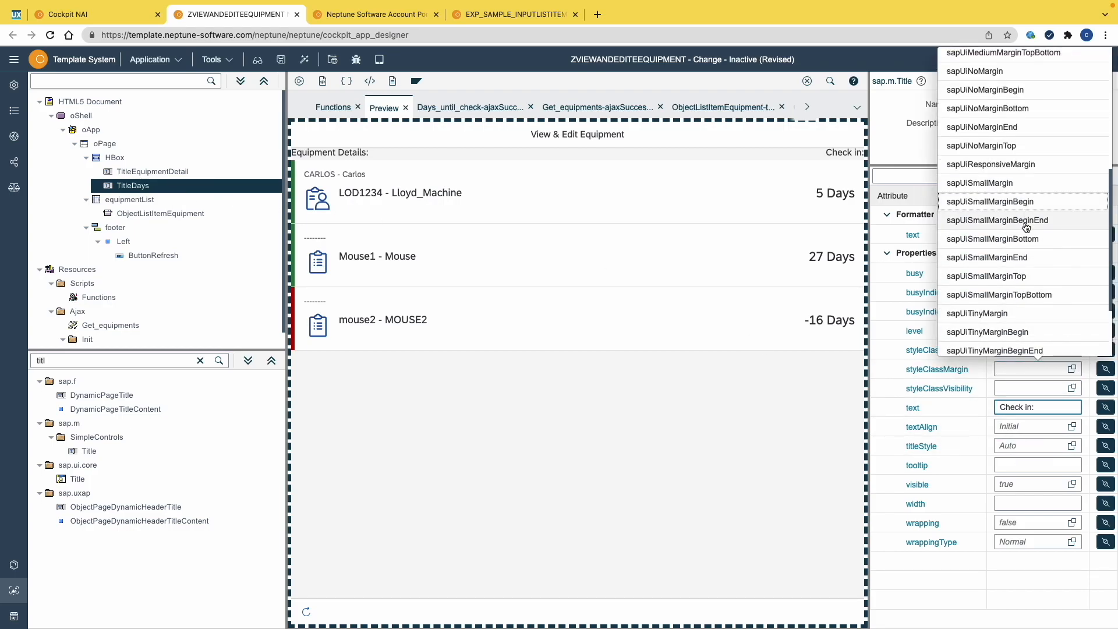
left_click(1016, 262)
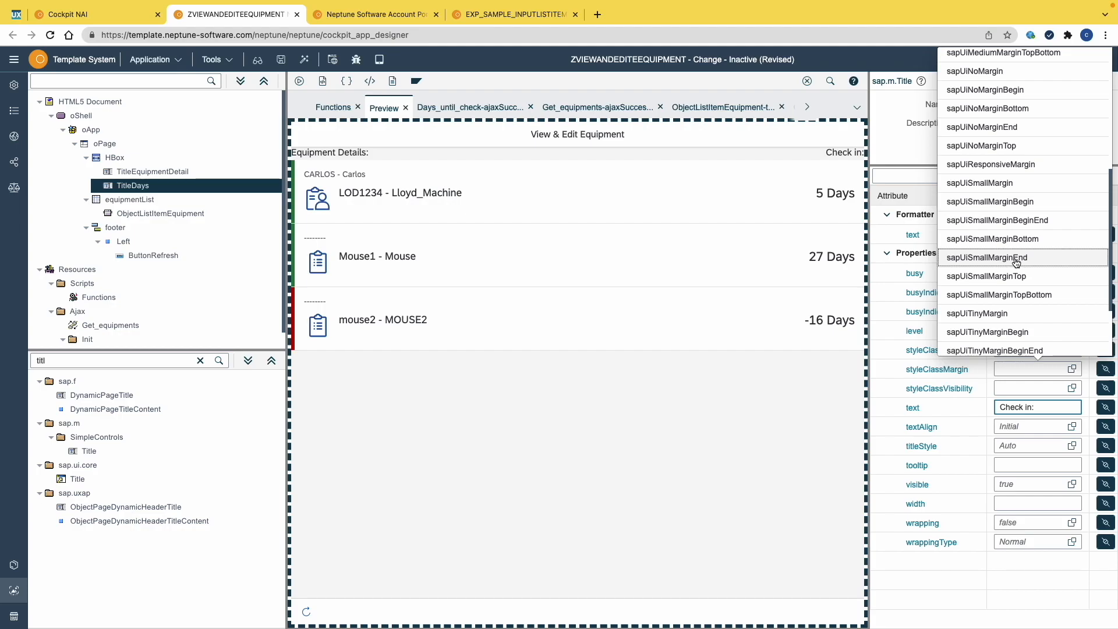
left_click(308, 64)
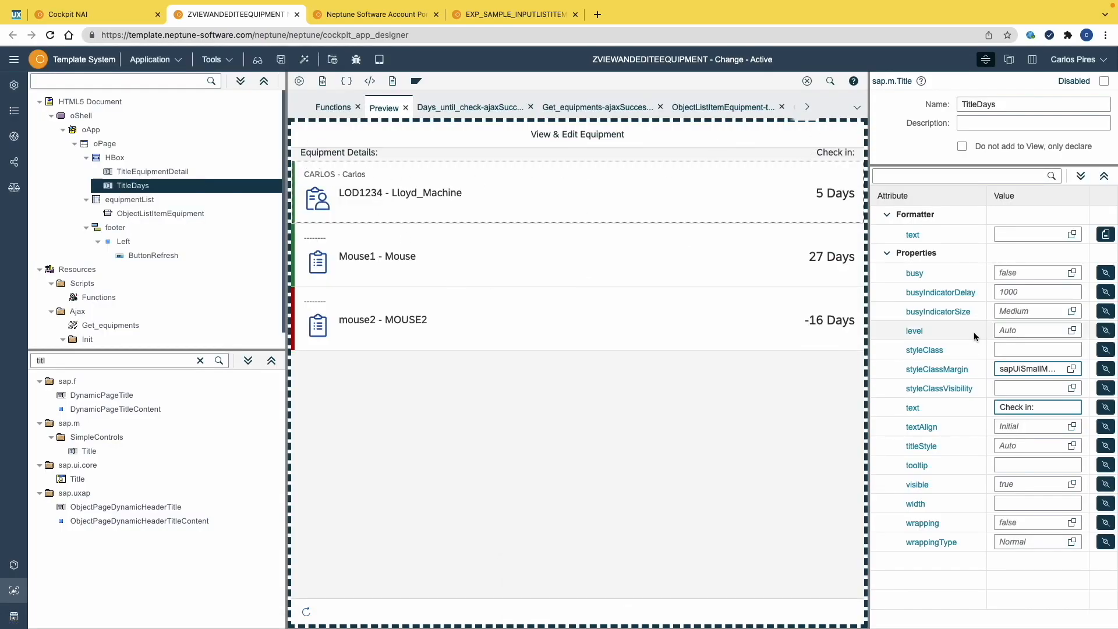
Try titleStyle H3 on TitleDays and activate the application.
left_click(1042, 446)
left_click(961, 369)
left_click(305, 61)
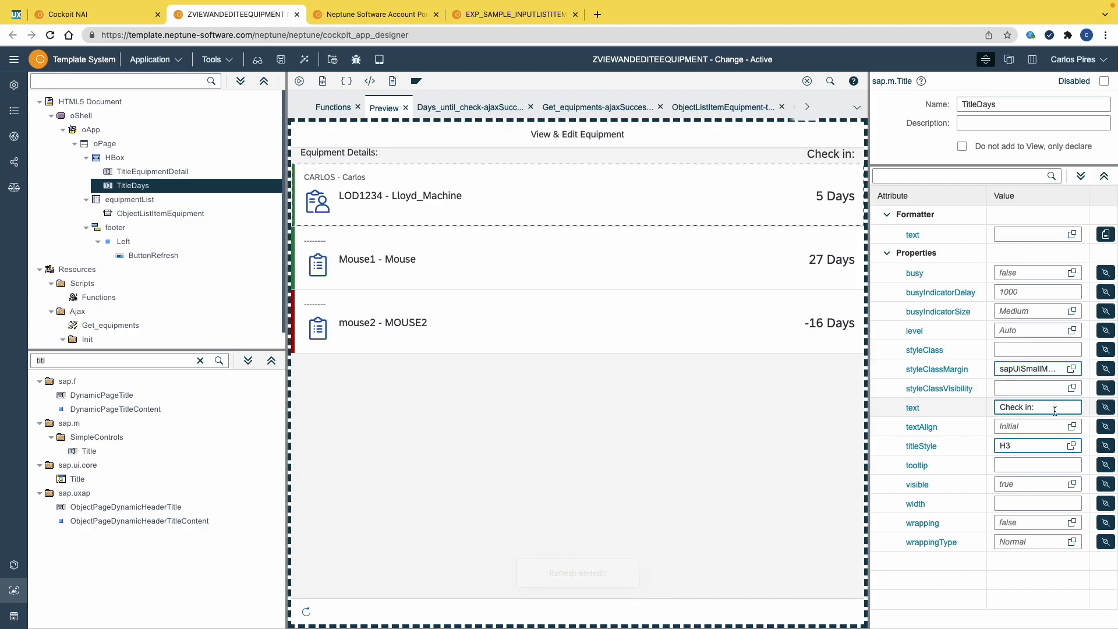
Clear the titleStyle of TitleDays and activate the application.
left_click(1071, 445)
left_click(966, 308)
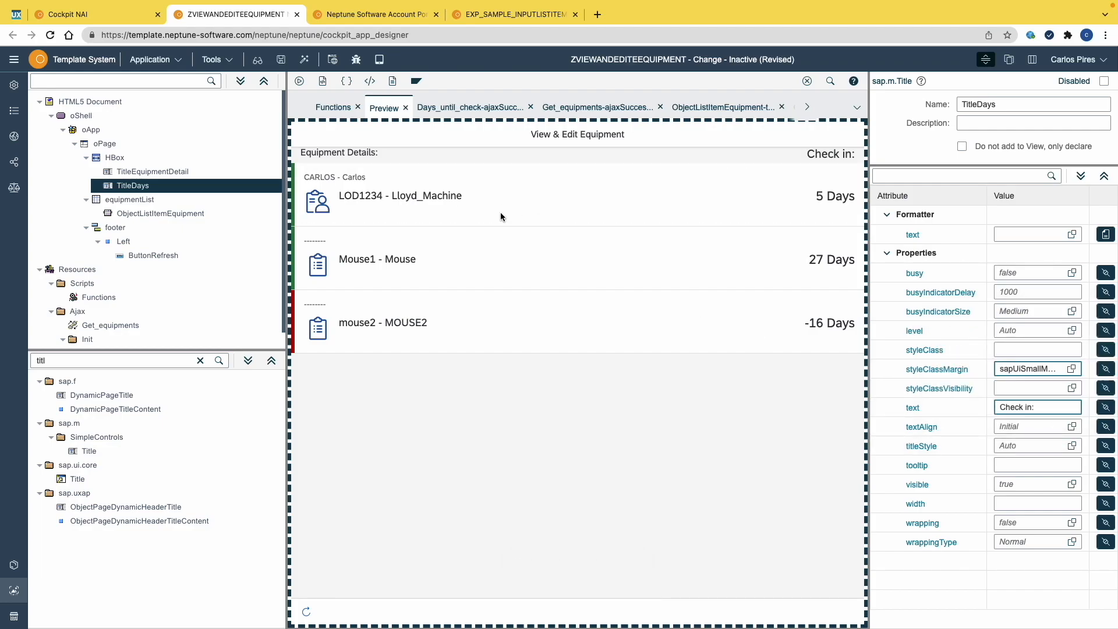
left_click(304, 60)
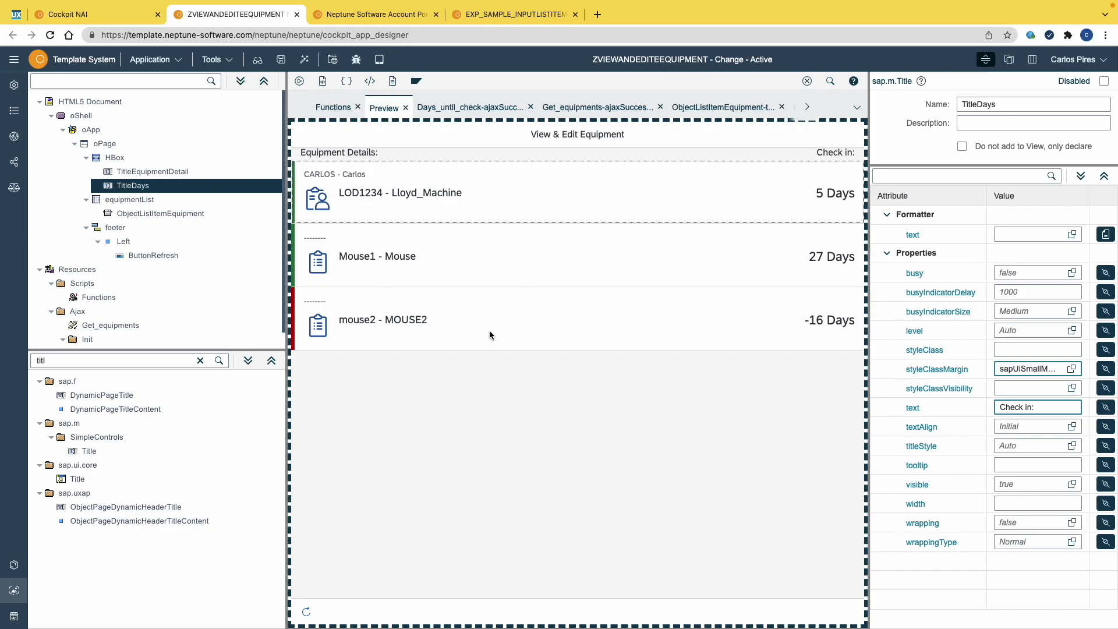
Shrink the preview by opening the browser developer tools, check how the page scrolls, and close the tools.
key("super+alt+i")
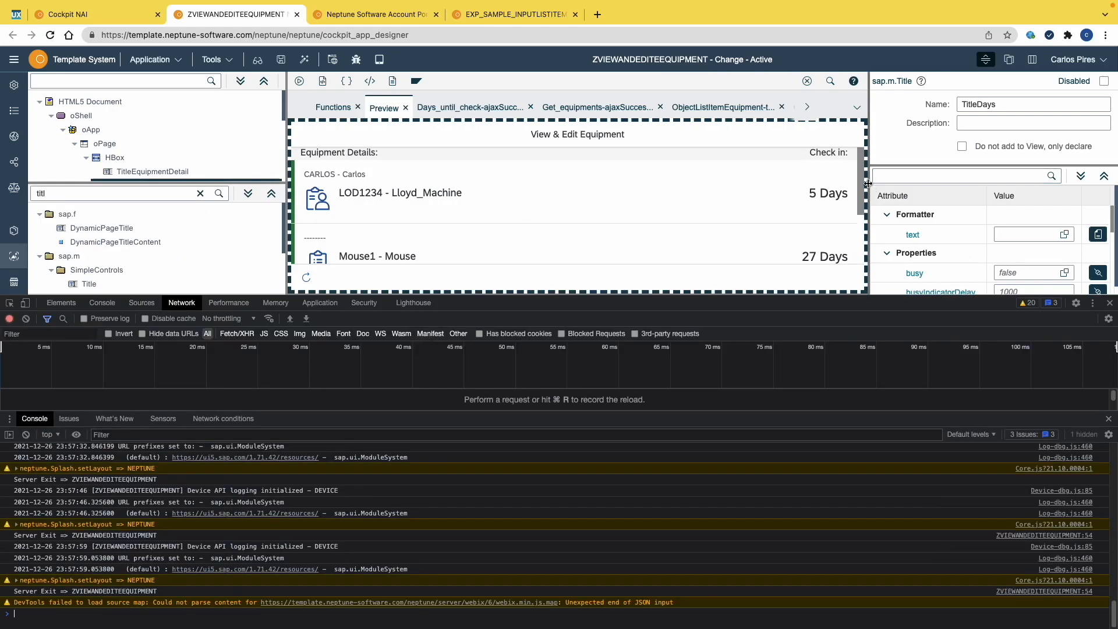
left_click_drag(860, 188, 660, 139)
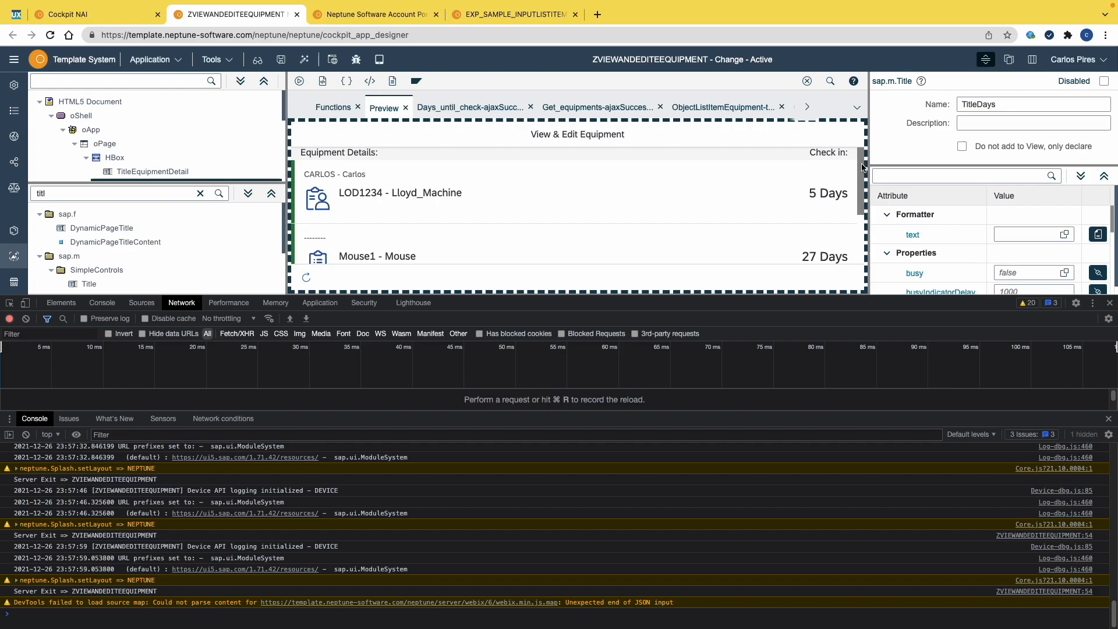
left_click_drag(862, 217, 861, 189)
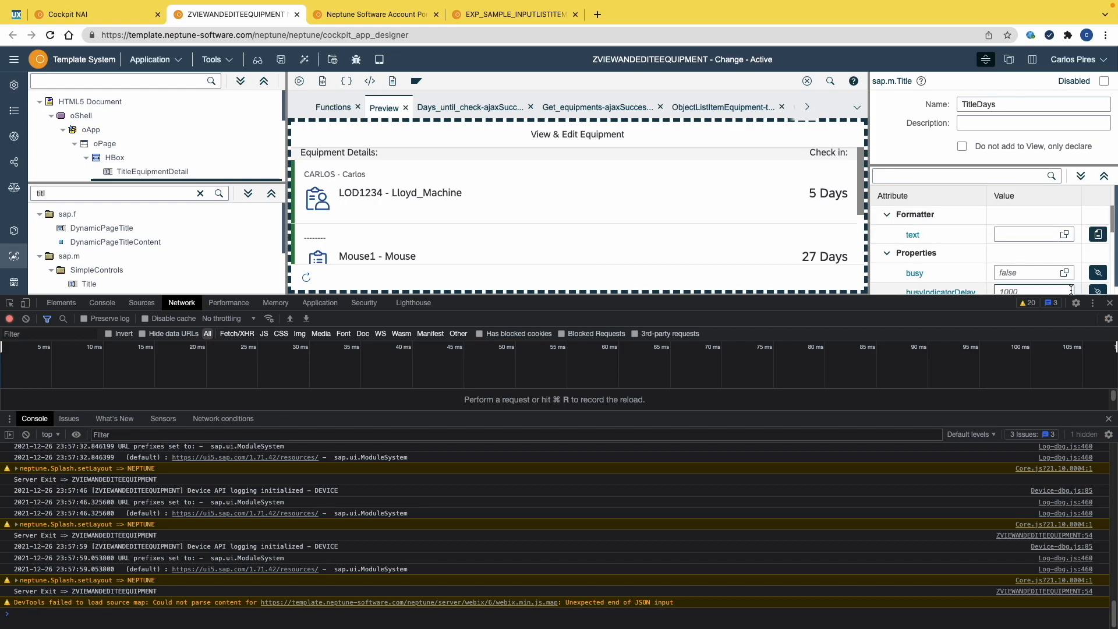
left_click(1108, 303)
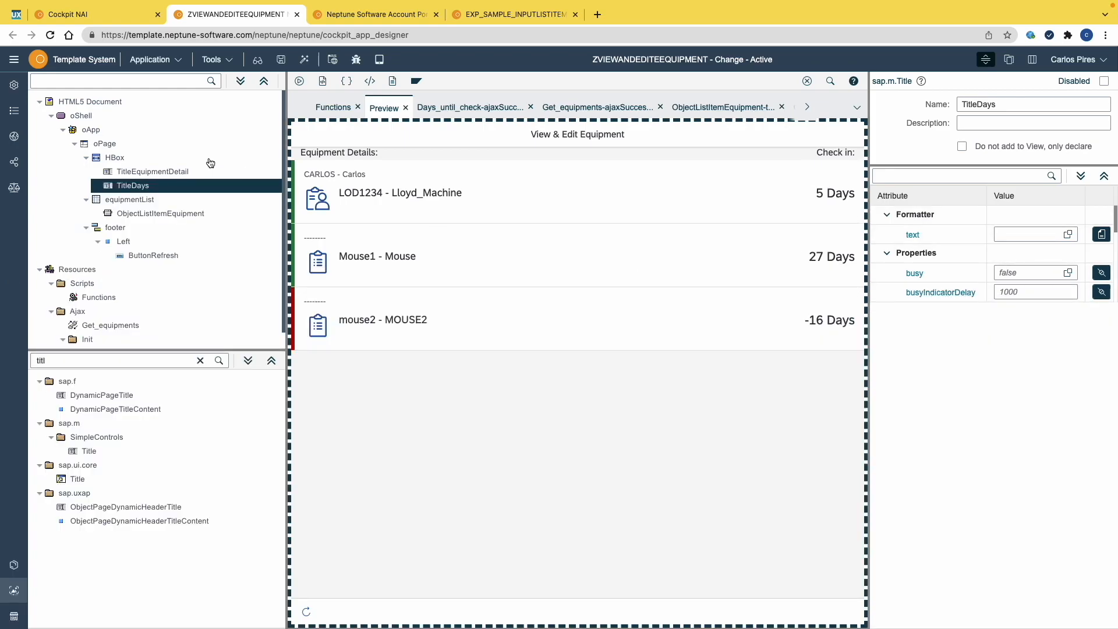
Add a ScrollContainer to oPage between the HBox and equipmentList, and nest equipmentList inside it.
key("BackSpace")
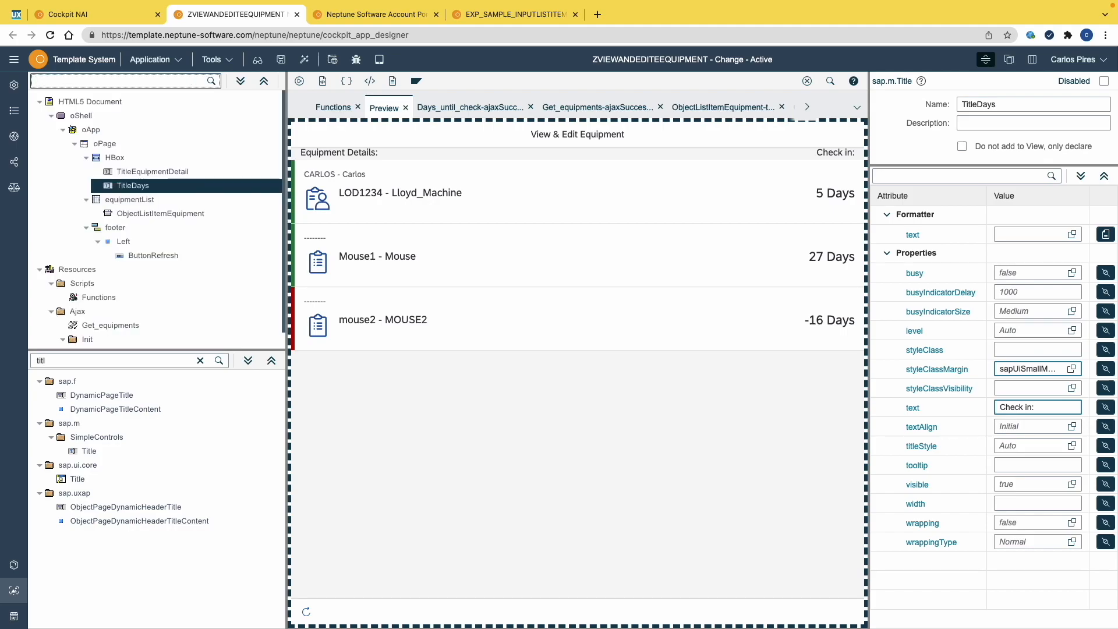
left_click(201, 361)
type("con")
left_click_drag(127, 502, 198, 204)
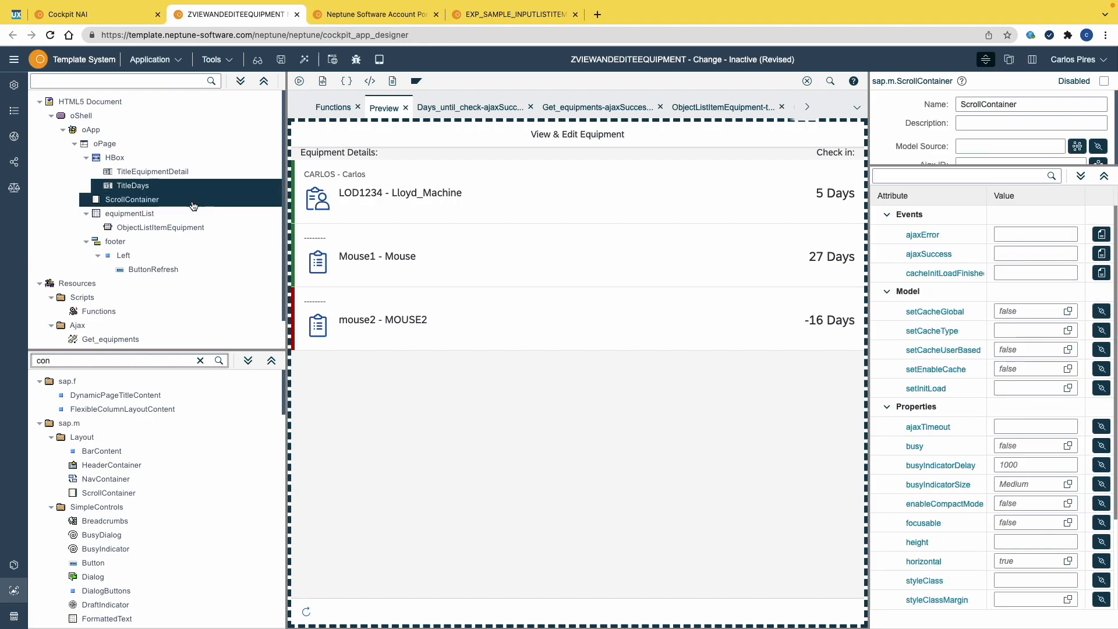
left_click(86, 158)
left_click_drag(137, 185, 175, 176)
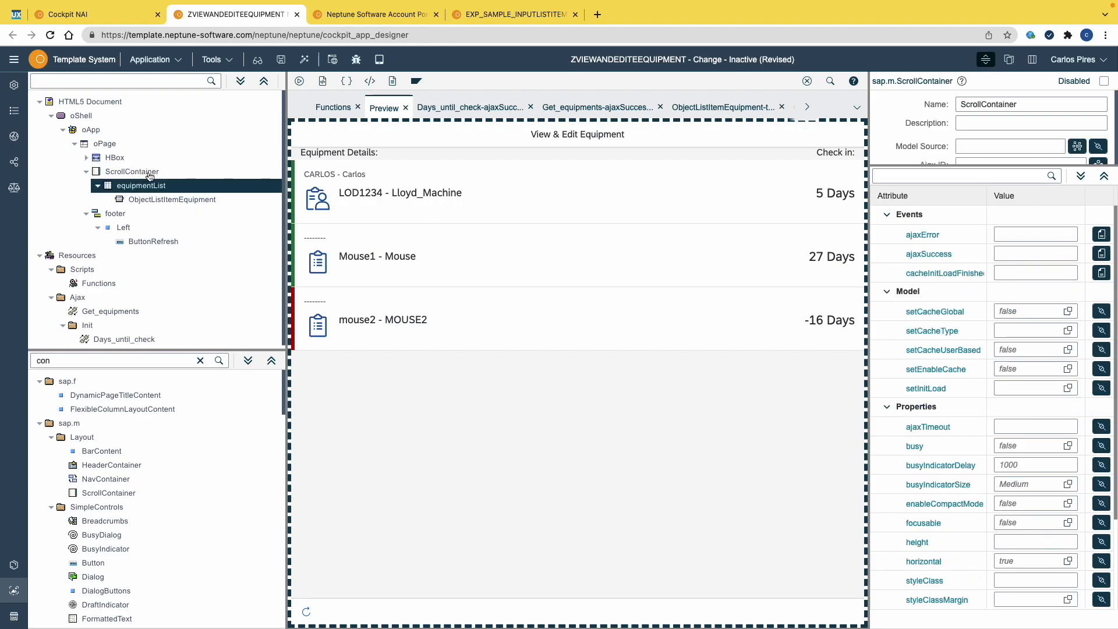
Set the ScrollContainer's vertical property to true and its height to 100%, and activate the application.
left_click(149, 174)
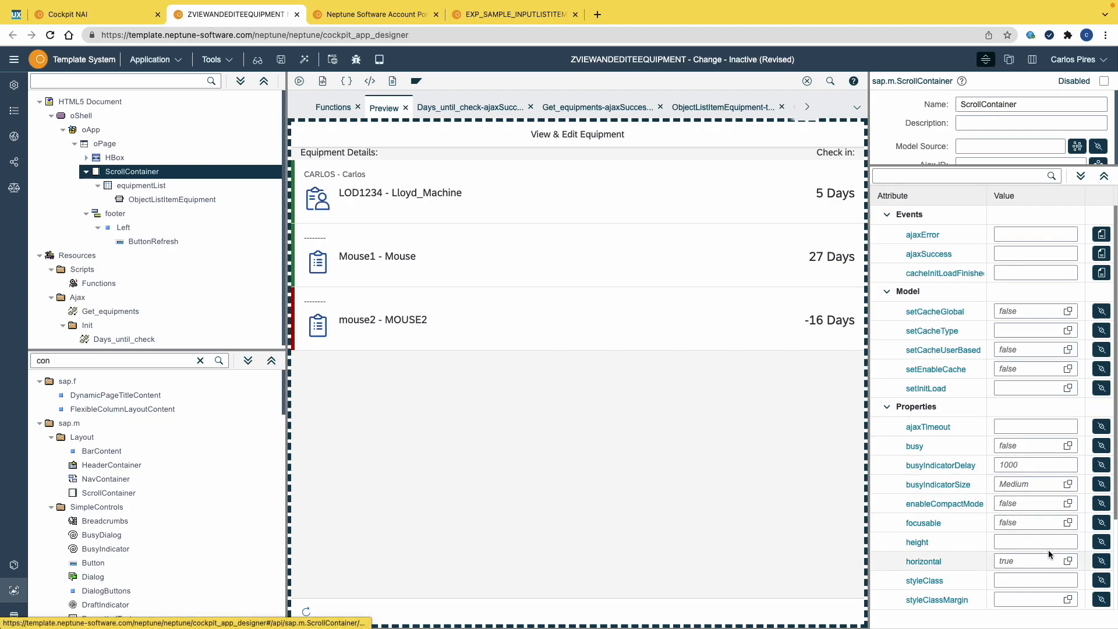
scroll(1043, 550, "down", 5)
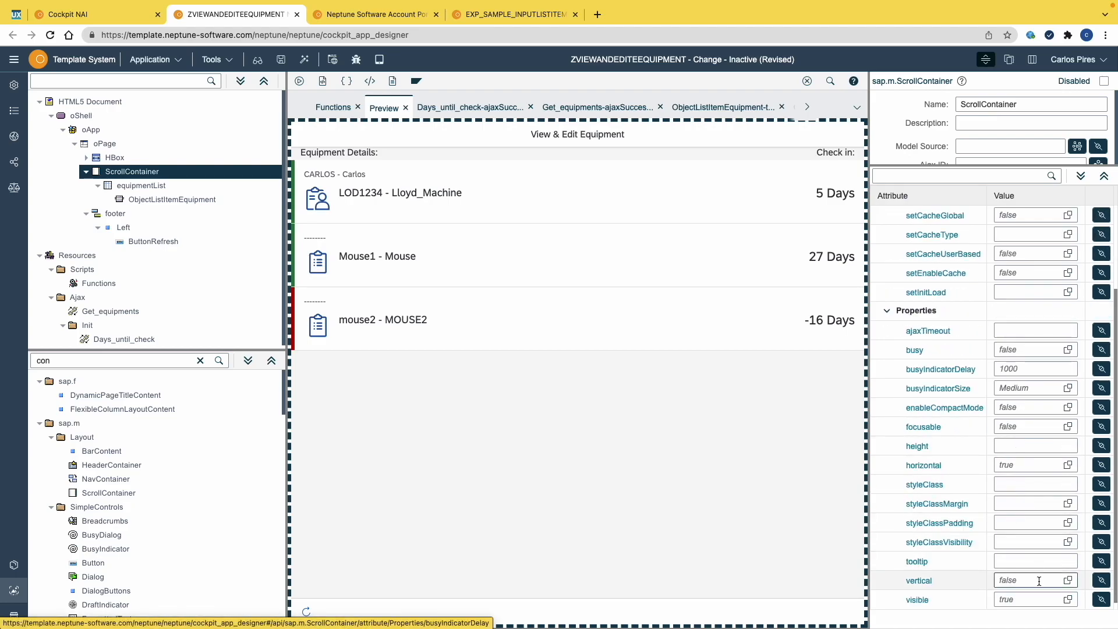
left_click(1068, 582)
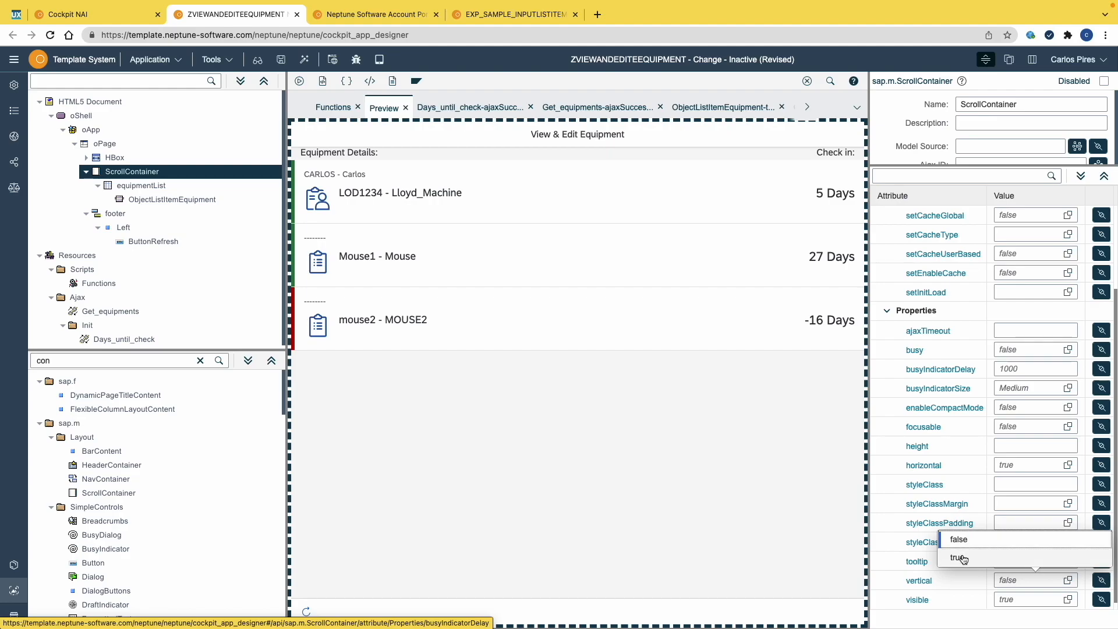
left_click(962, 555)
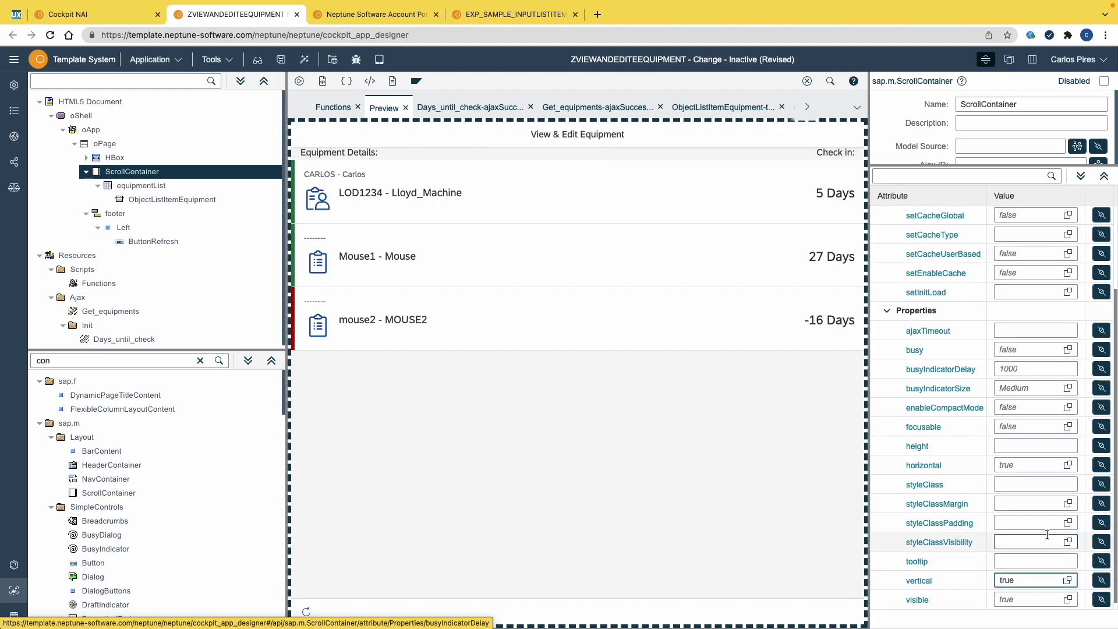
scroll(1046, 535, "down", 1)
scroll(1046, 534, "up", 2)
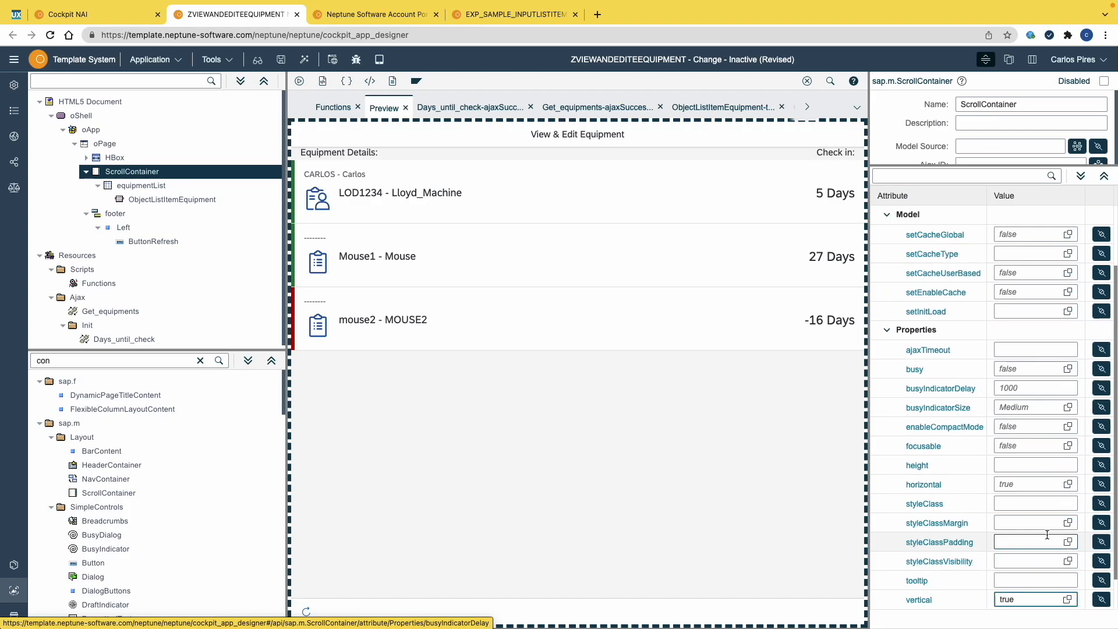
left_click(1008, 420)
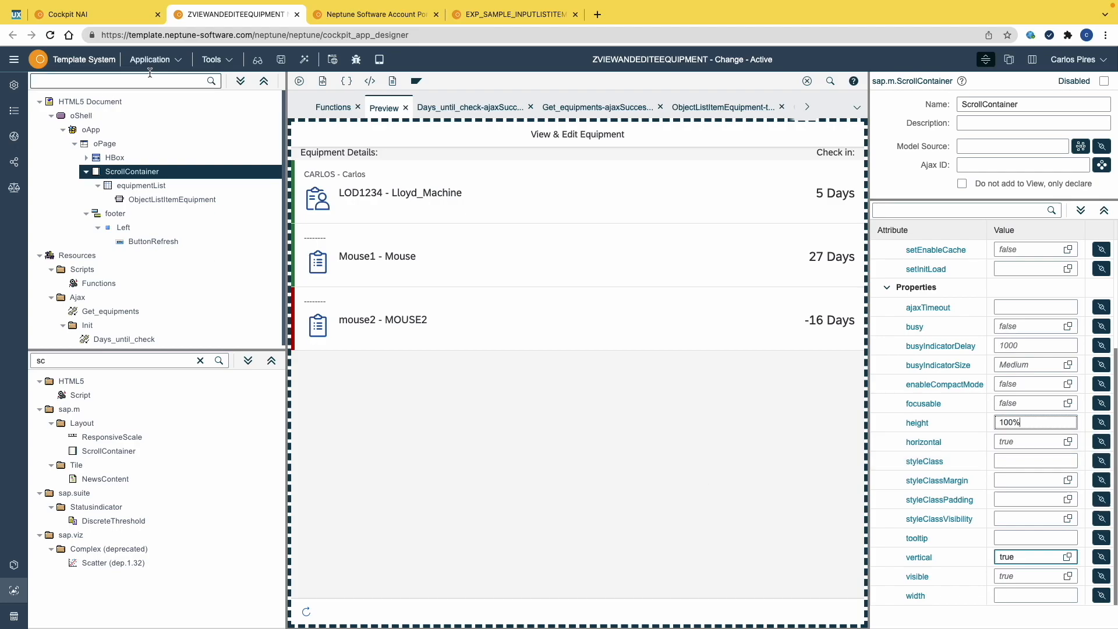
left_click(304, 60)
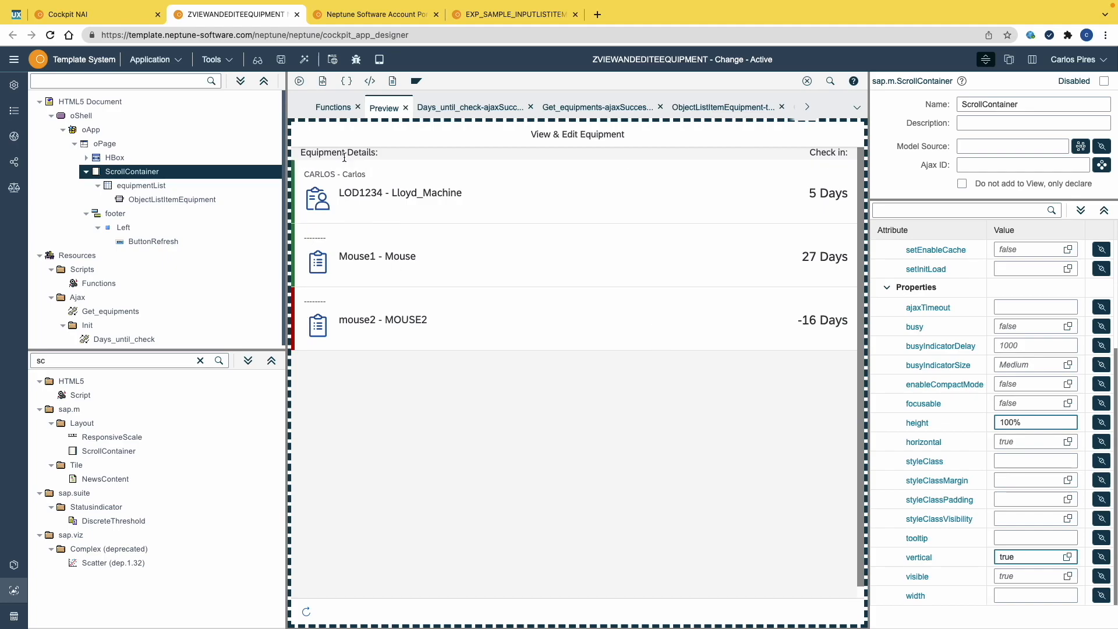
Open the browser developer tools to shrink the preview and test scrolling the equipment list beneath the header titles.
key("super+alt+i")
scroll(554, 222, "down", 1)
scroll(555, 222, "up", 1)
scroll(554, 222, "down", 1)
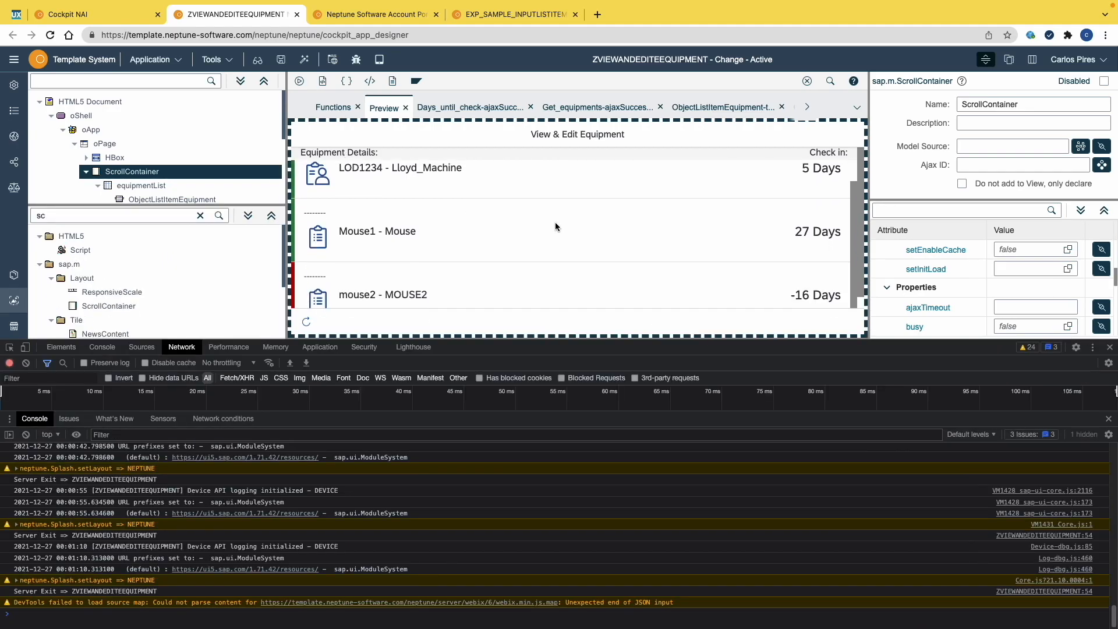
scroll(555, 222, "up", 1)
scroll(554, 222, "down", 1)
scroll(554, 221, "up", 1)
scroll(554, 222, "down", 1)
scroll(554, 222, "up", 1)
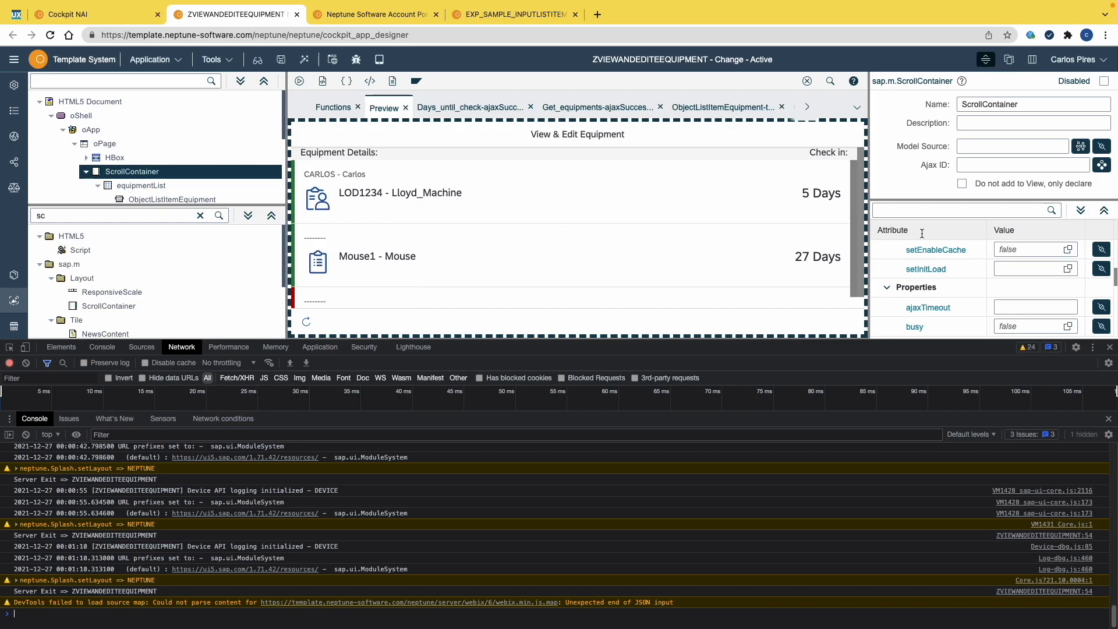
scroll(711, 281, "down", 1)
scroll(711, 283, "up", 1)
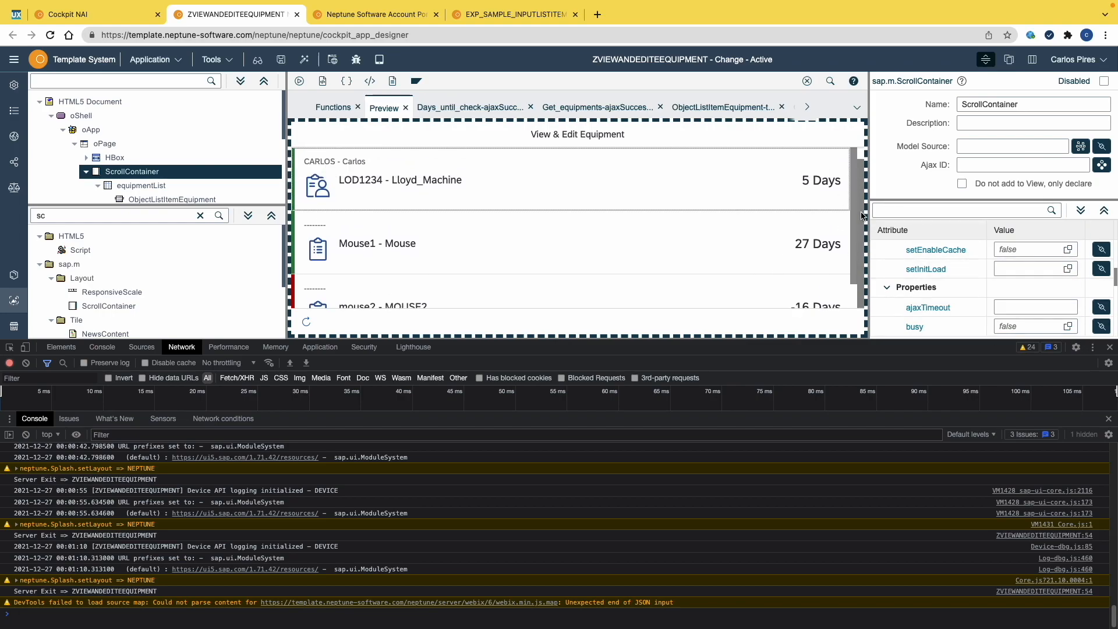